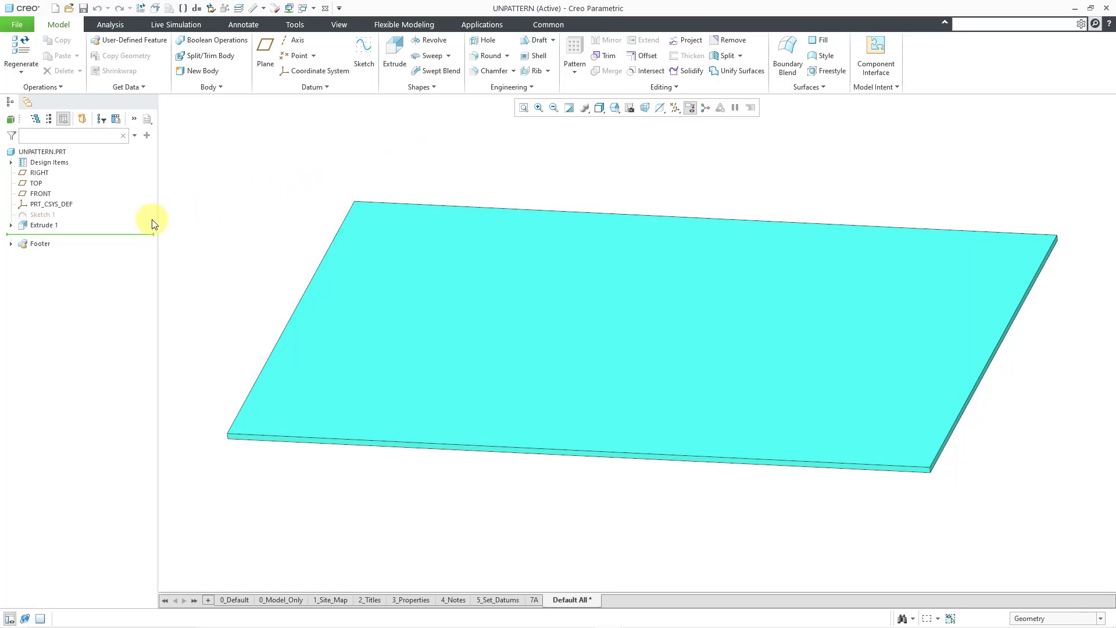
Select and clear the plate extrude, then open boss.gph as the user-defined feature to insert.
{"action": "left_click", "coordinate": [48, 228]}
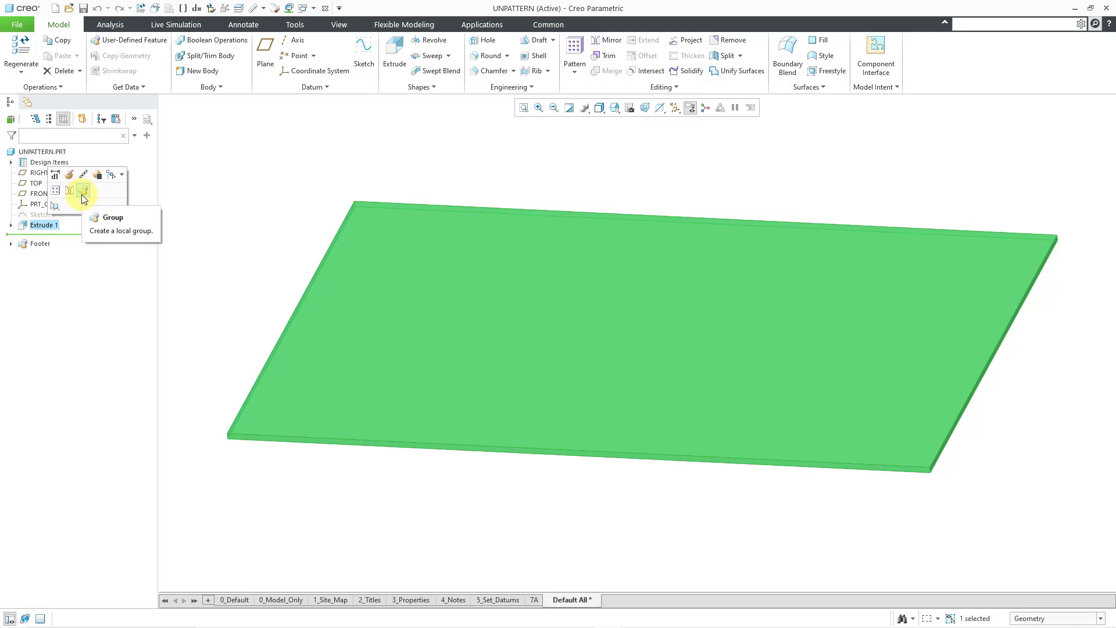
{"action": "left_click", "coordinate": [273, 156]}
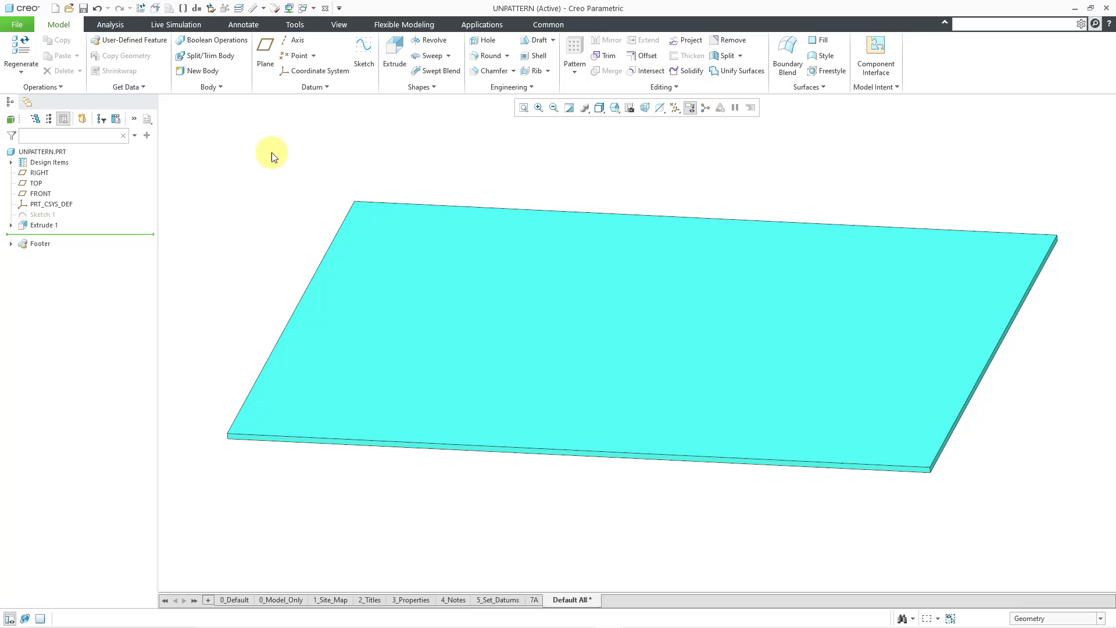
{"action": "left_click", "coordinate": [151, 46]}
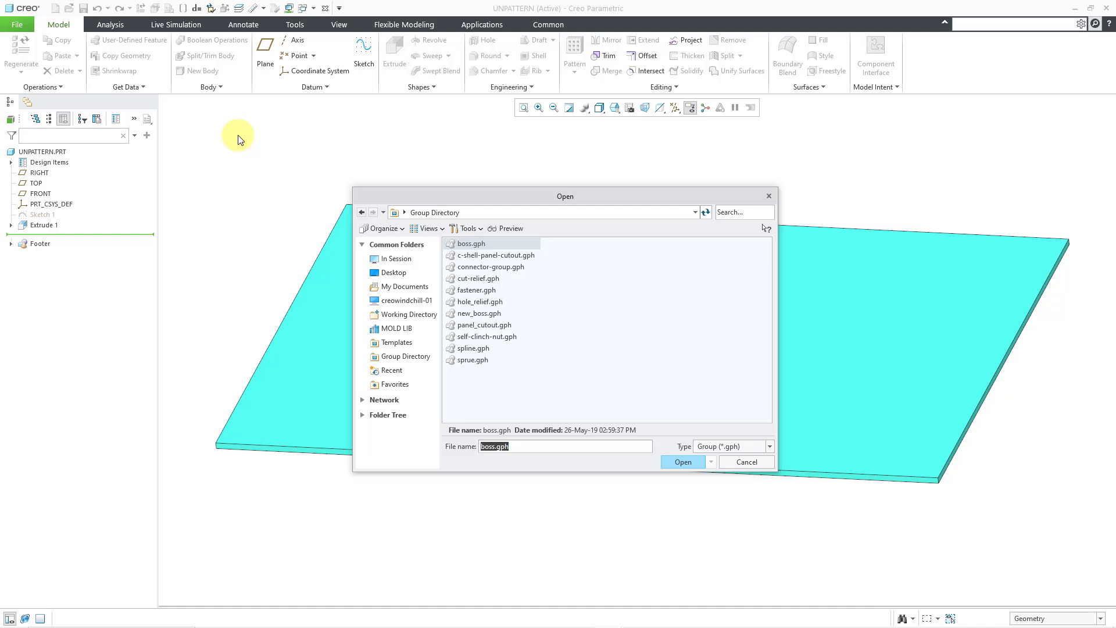
{"action": "double_click", "coordinate": [472, 245]}
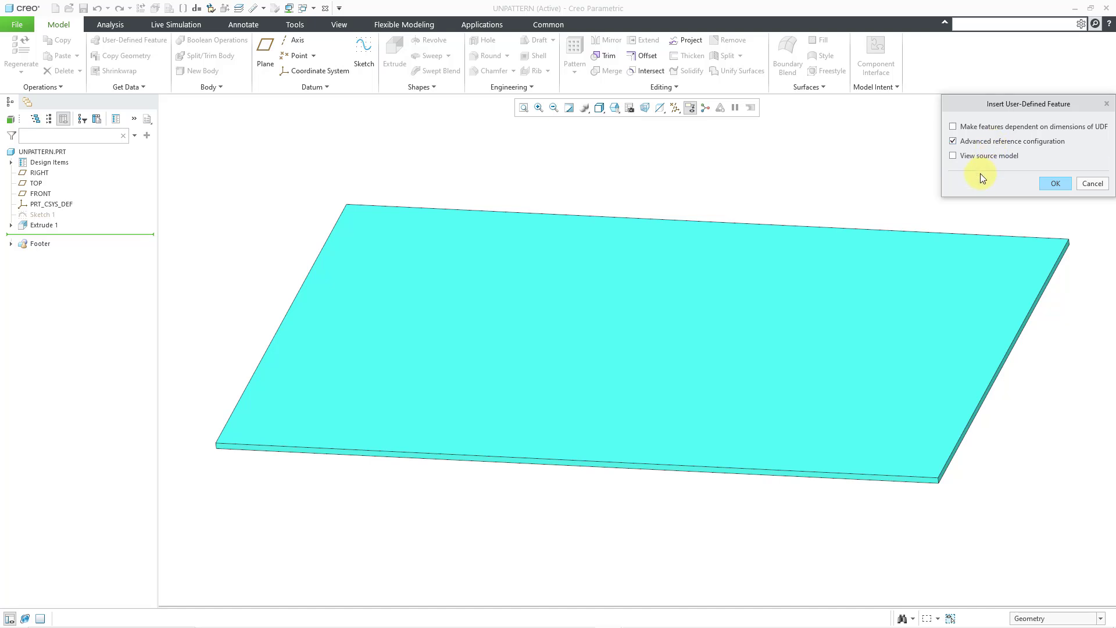
Place the boss on the plate's top surface, offset from its front and left faces.
{"action": "left_click", "coordinate": [1054, 184]}
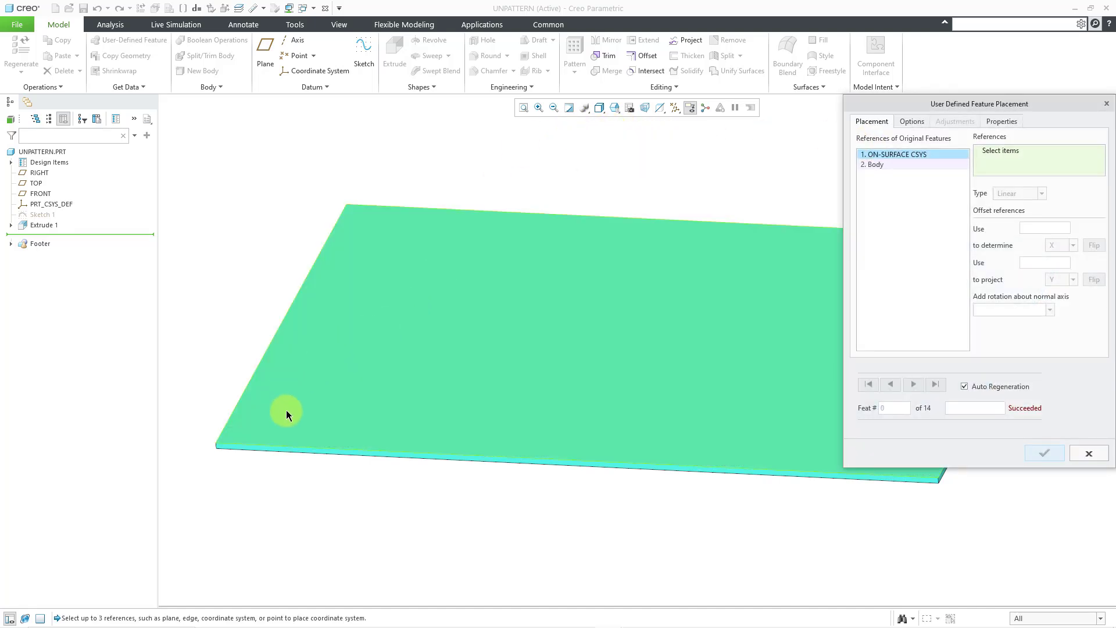
{"action": "left_click", "coordinate": [277, 413]}
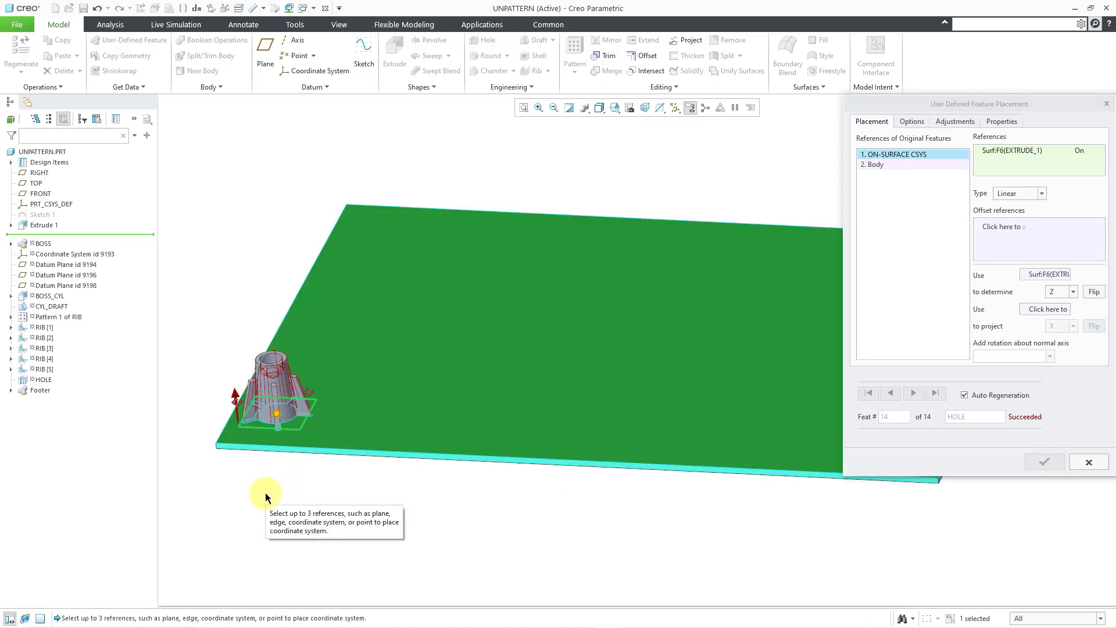
{"action": "right_click", "coordinate": [264, 493]}
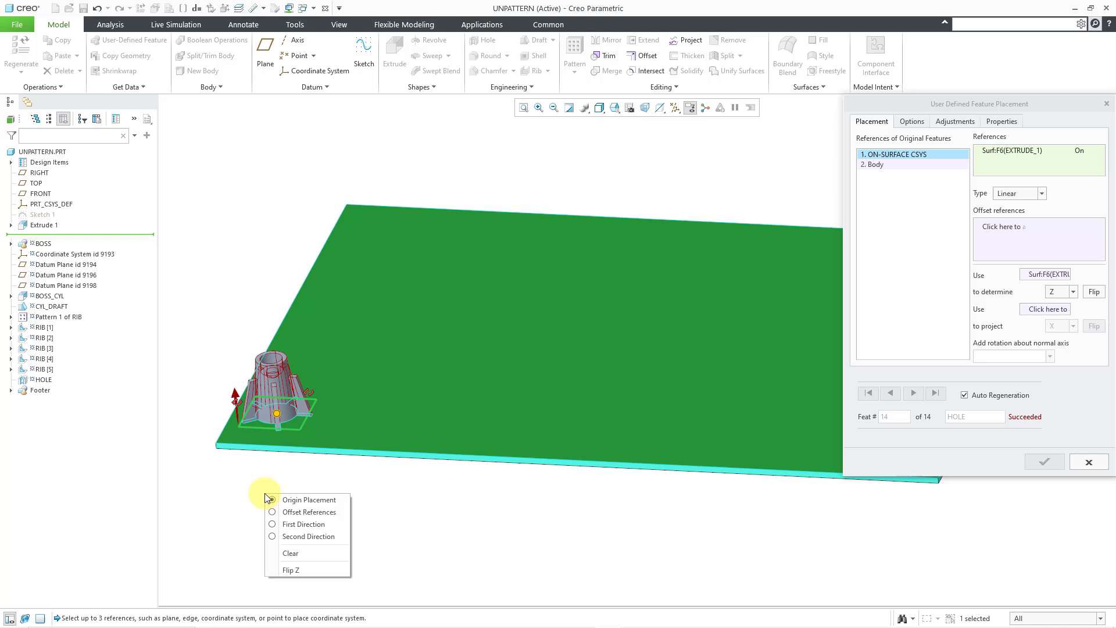
{"action": "left_click", "coordinate": [297, 514]}
{"action": "scroll", "coordinate": [232, 462], "scroll_direction": "up", "scroll_amount": 3}
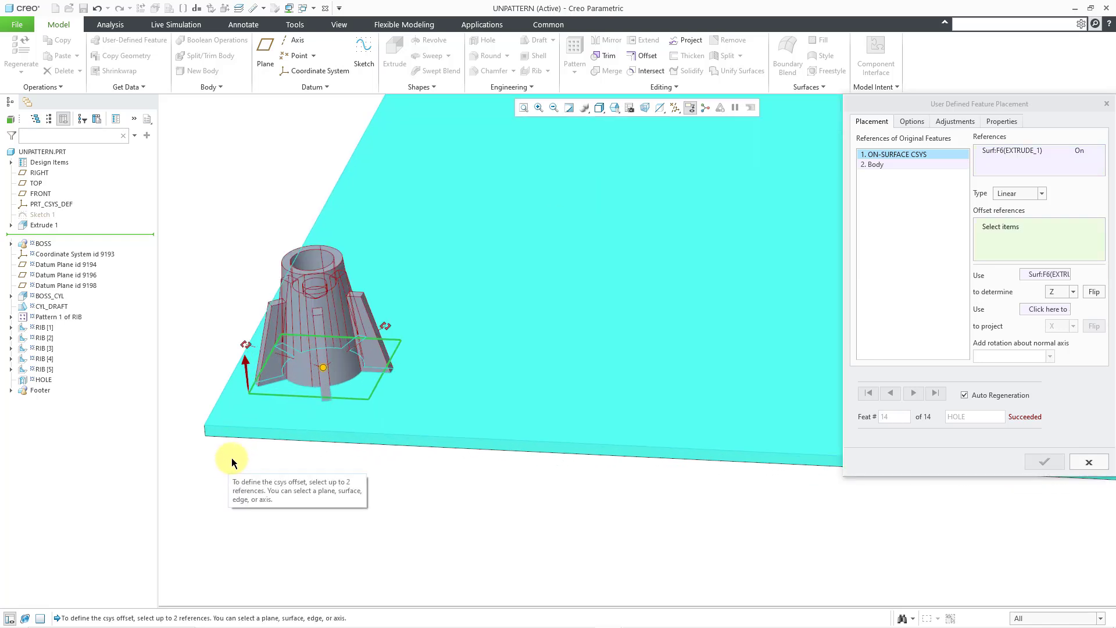
{"action": "left_click", "coordinate": [291, 428]}
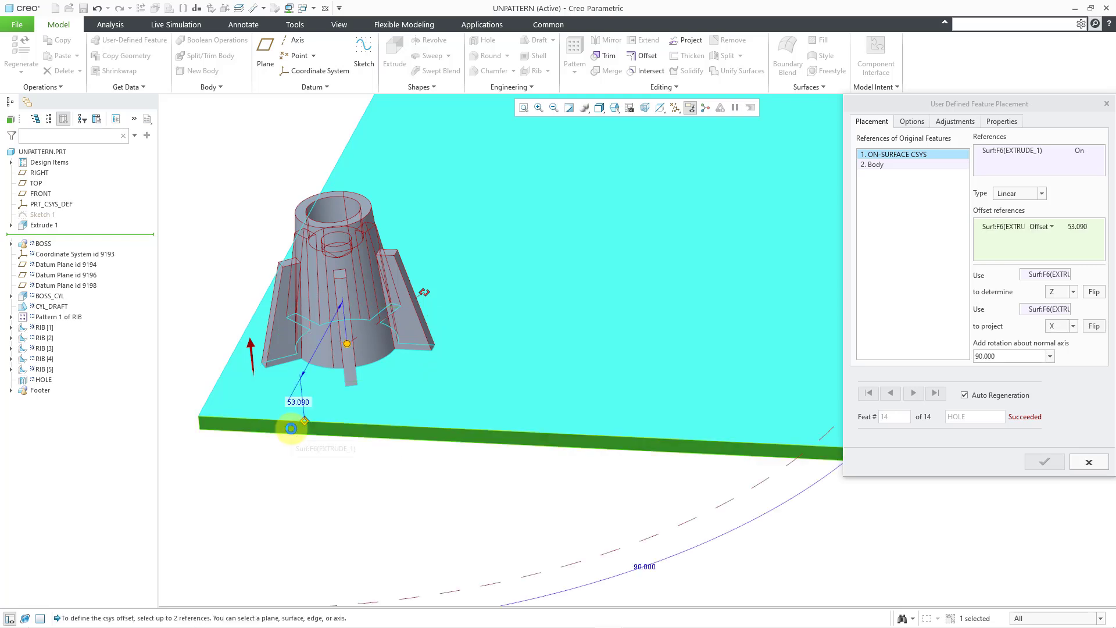
{"action": "left_click", "coordinate": [229, 373], "text": "ctrl"}
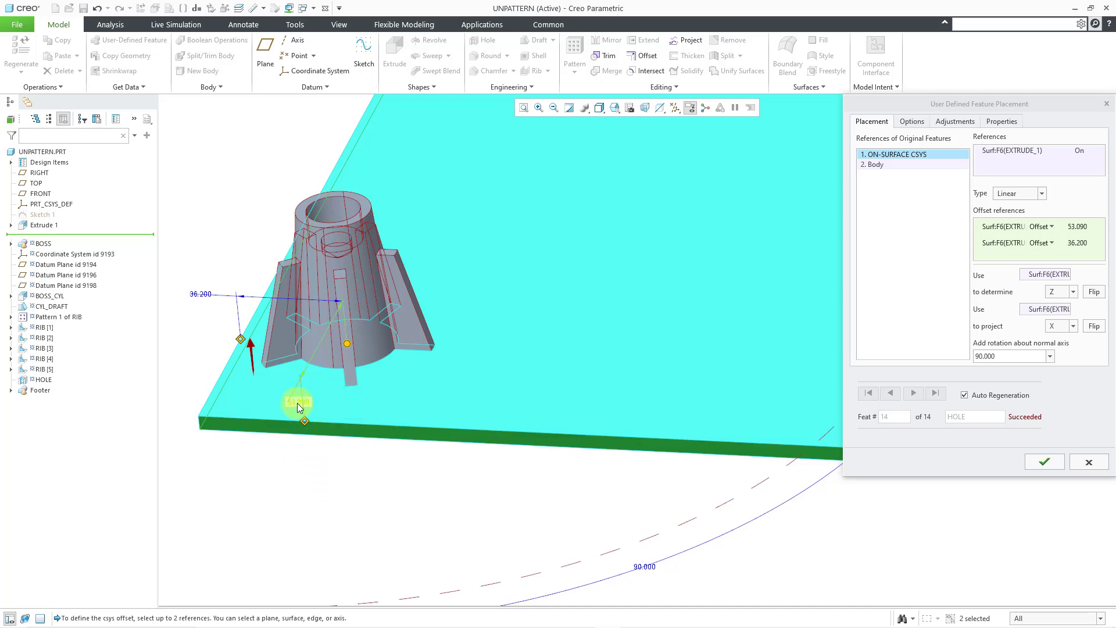
Set both offset distances from the plate's side faces to 50.
{"action": "double_click", "coordinate": [298, 403]}
{"action": "type", "text": "50"}
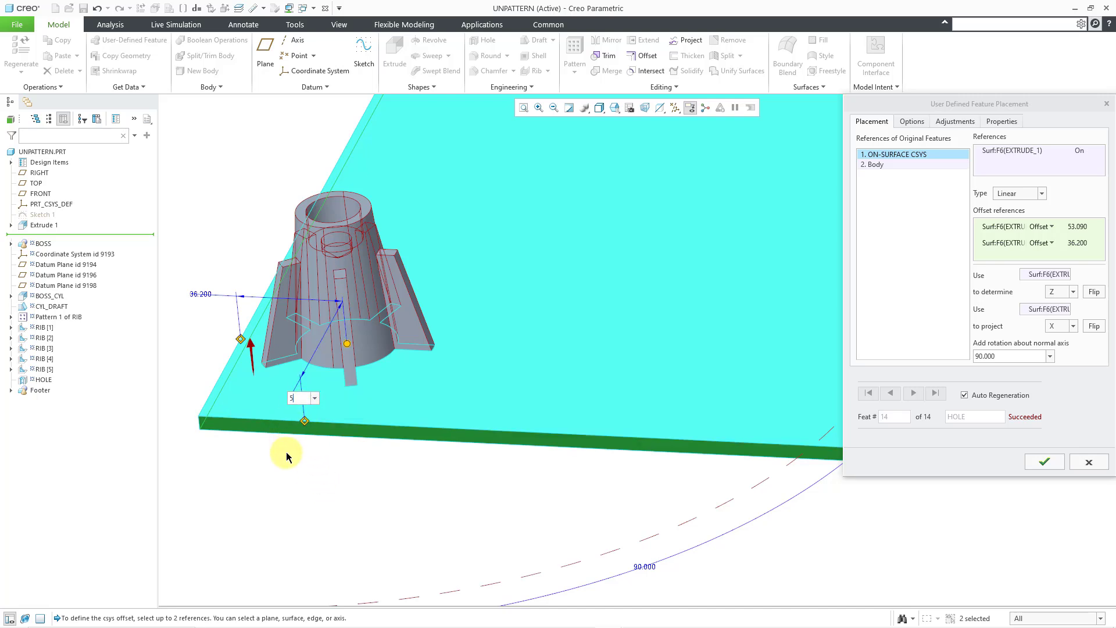
{"action": "key", "text": "Return"}
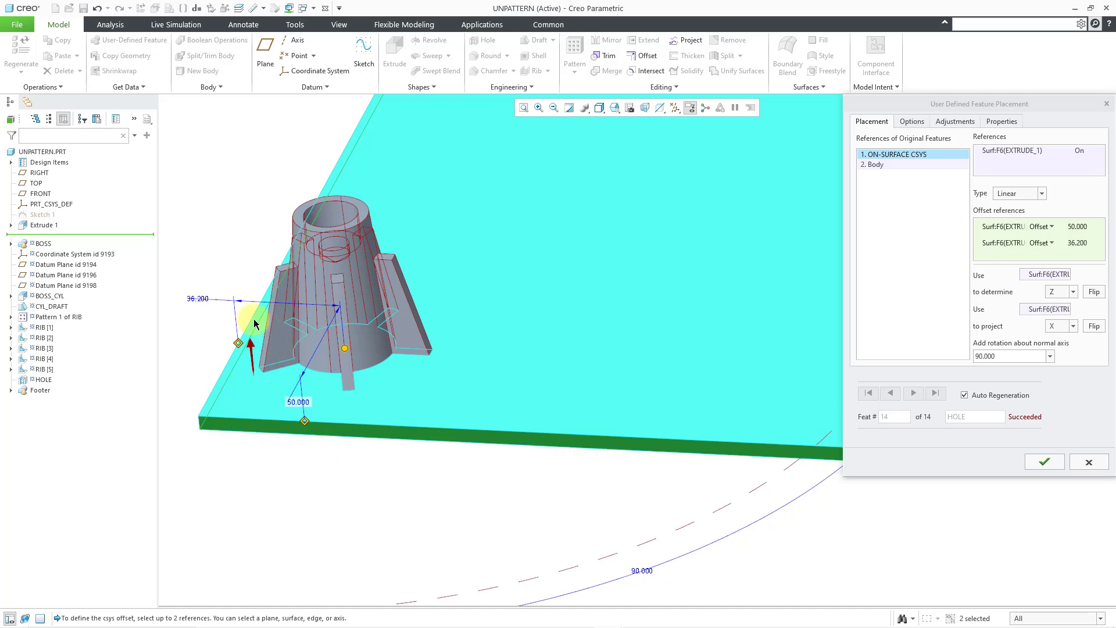
{"action": "double_click", "coordinate": [198, 298]}
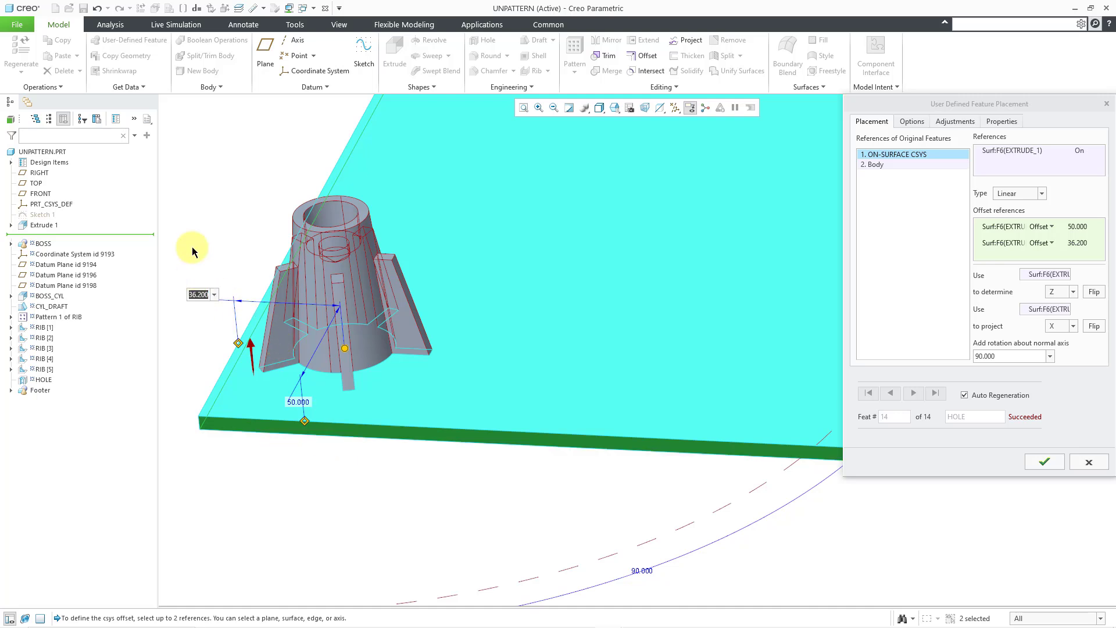
{"action": "type", "text": "50"}
{"action": "key", "text": "Return"}
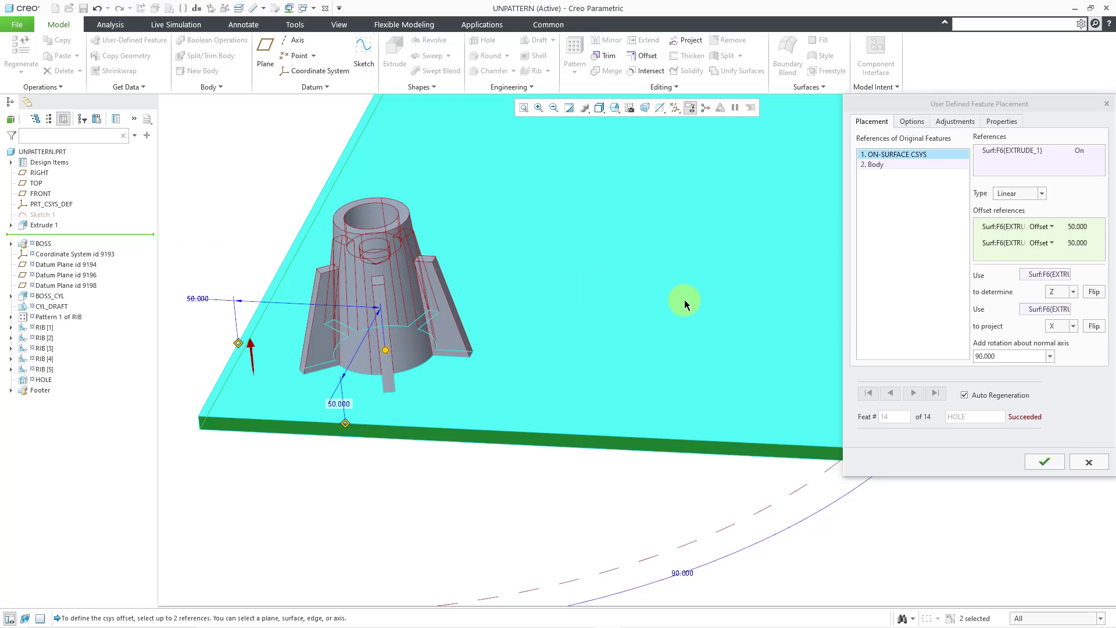
Review the boss's Body reference, Options and Adjustments settings before finishing the placement.
{"action": "left_click", "coordinate": [886, 167]}
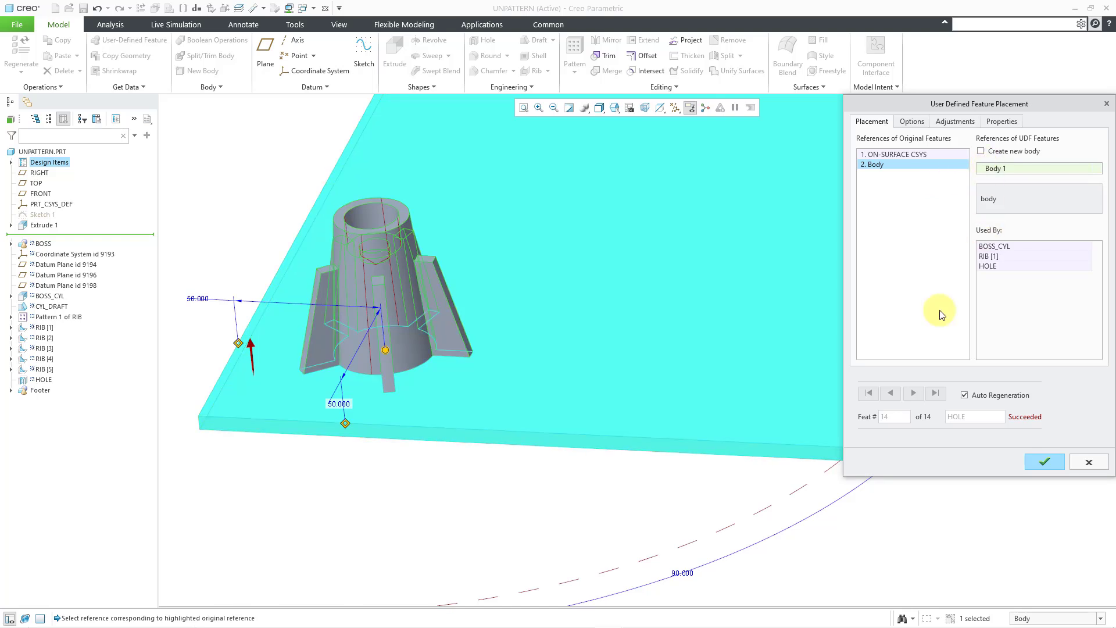
{"action": "left_click", "coordinate": [918, 124]}
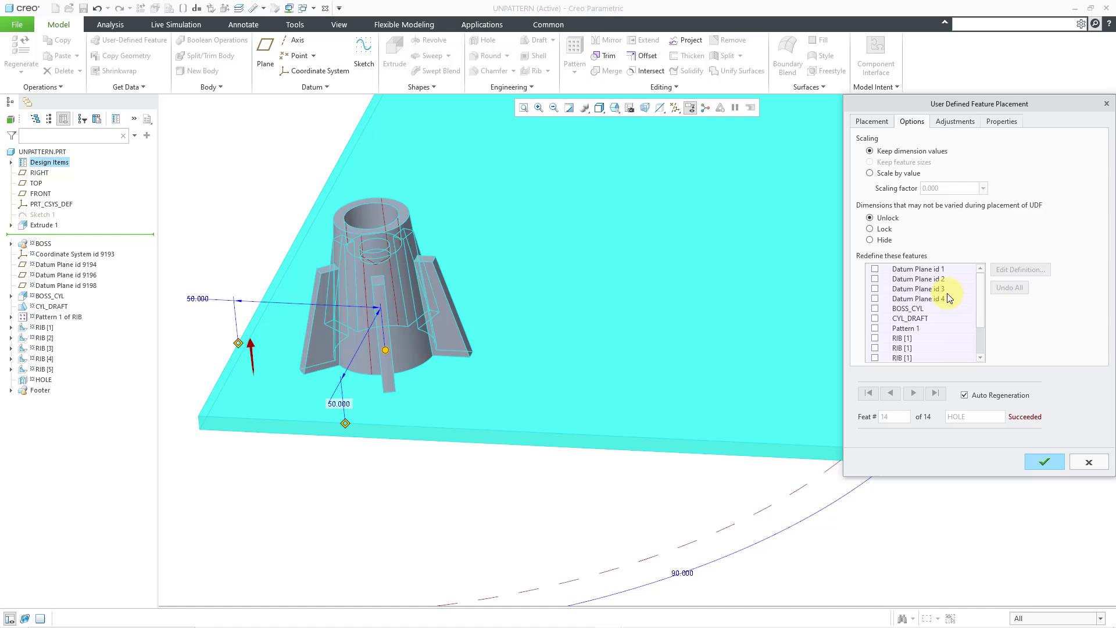
{"action": "scroll", "coordinate": [945, 296], "scroll_direction": "down", "scroll_amount": 2}
{"action": "scroll", "coordinate": [944, 294], "scroll_direction": "up", "scroll_amount": 2}
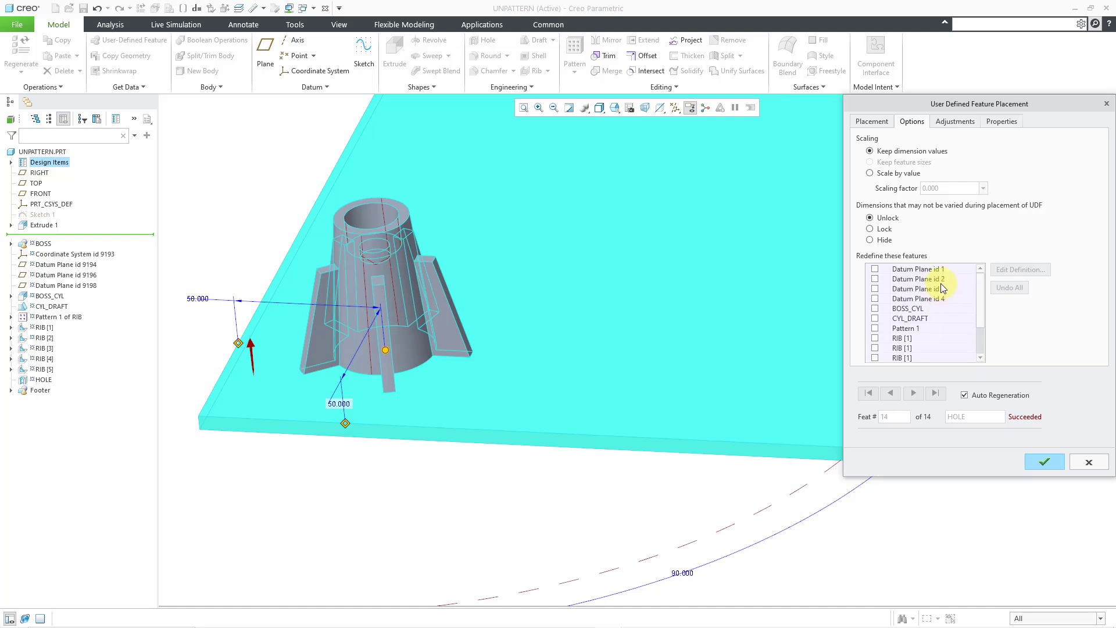
{"action": "left_click", "coordinate": [959, 123]}
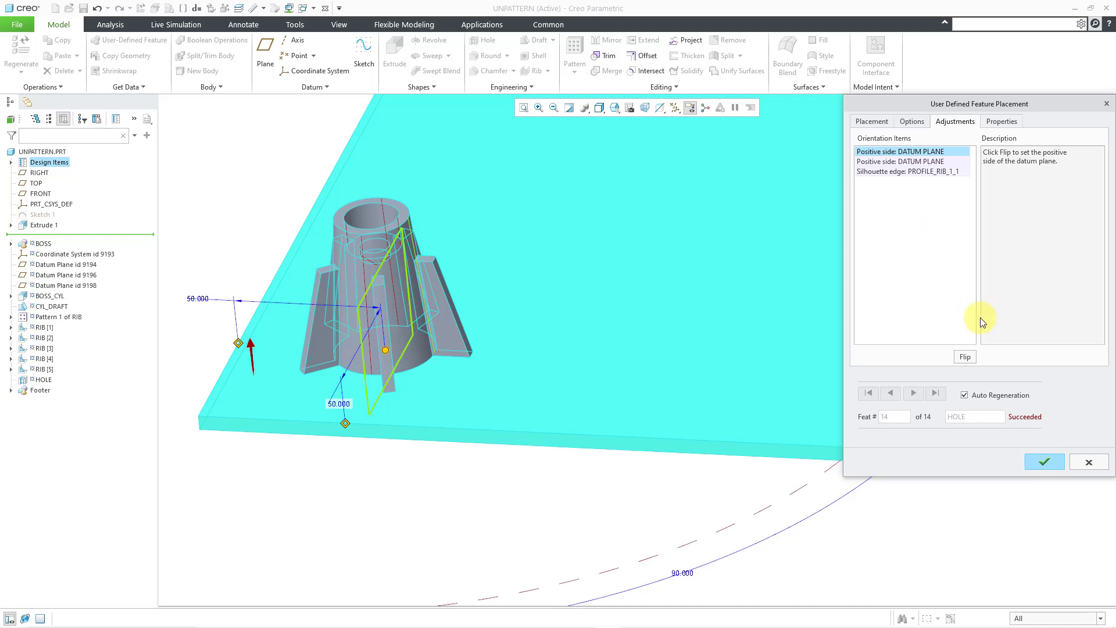
Complete the boss placement, expand BOSS and its Pattern 1 of RIB, and select BOSS.
{"action": "left_click", "coordinate": [1045, 463]}
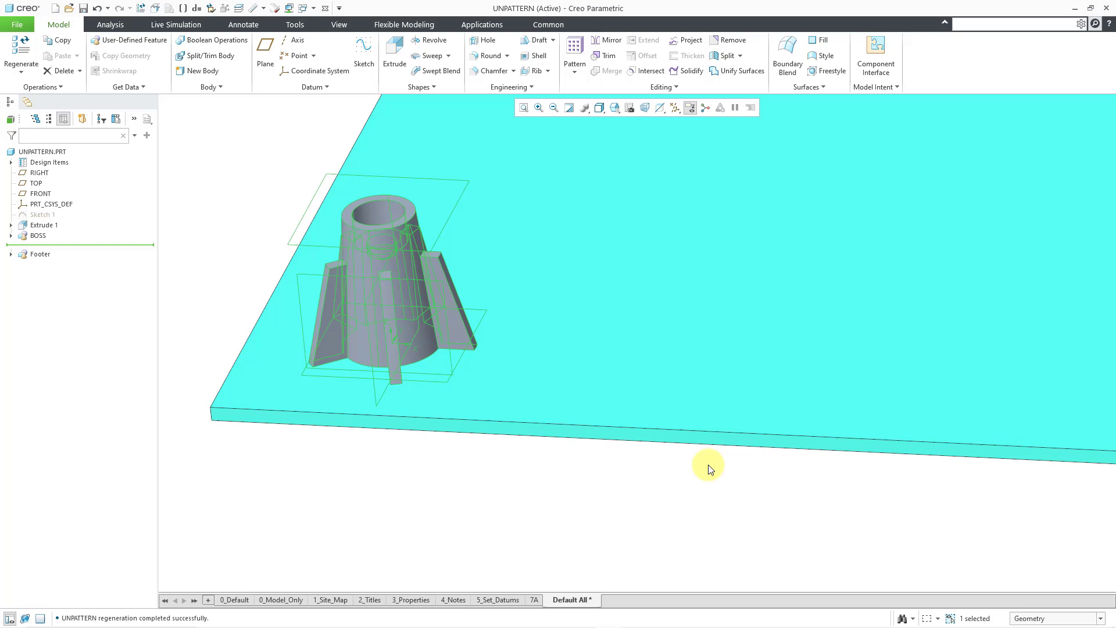
{"action": "scroll", "coordinate": [578, 527], "scroll_direction": "down", "scroll_amount": 2}
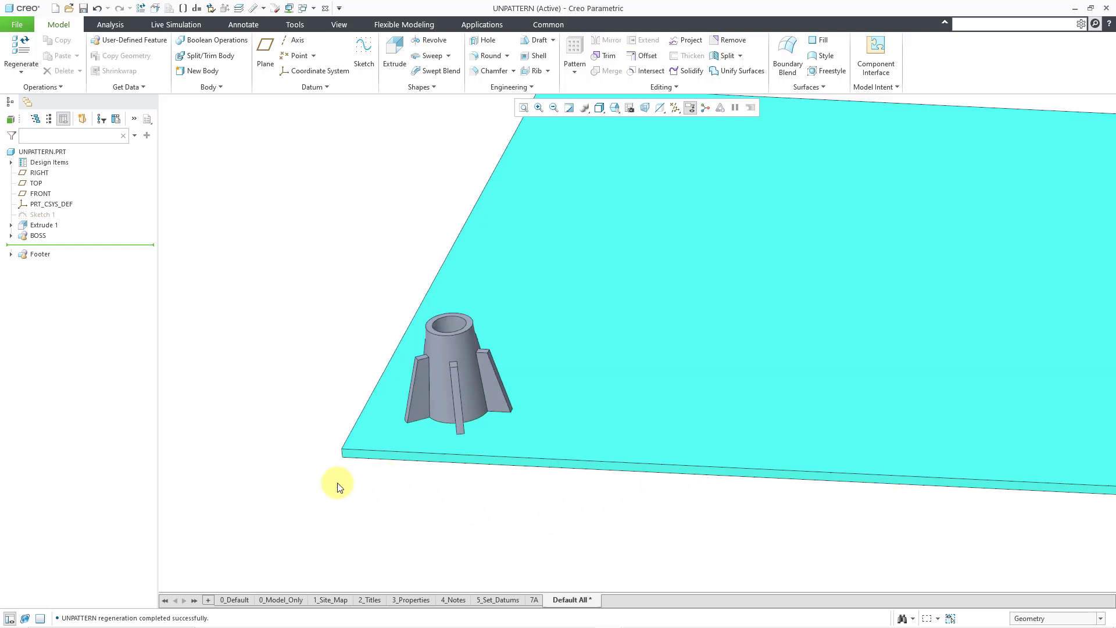
{"action": "left_click", "coordinate": [11, 236]}
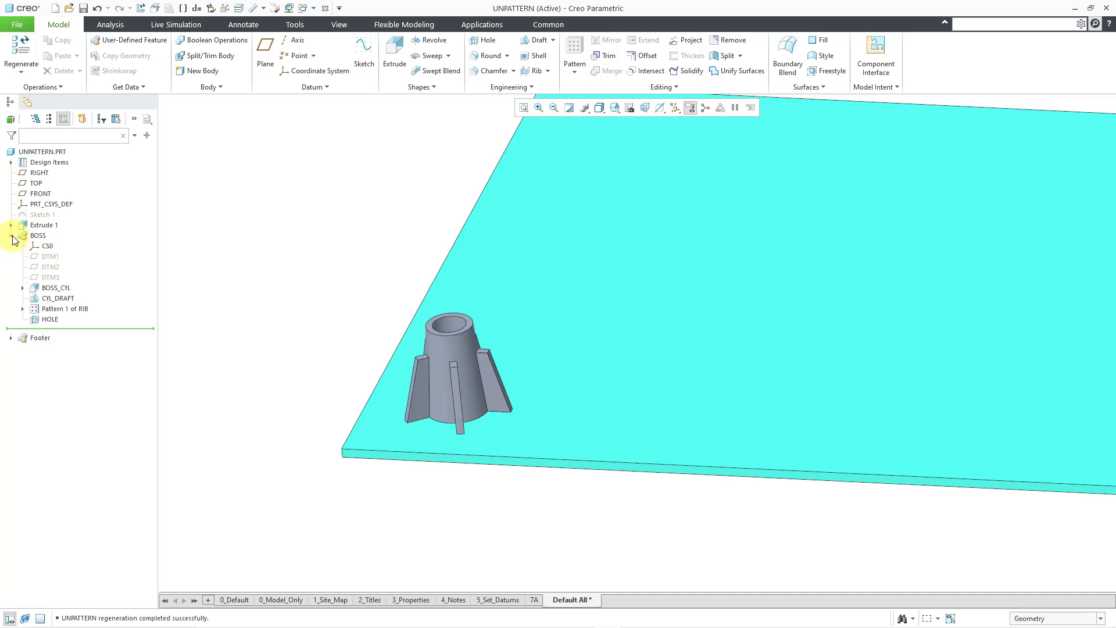
{"action": "left_click", "coordinate": [23, 309]}
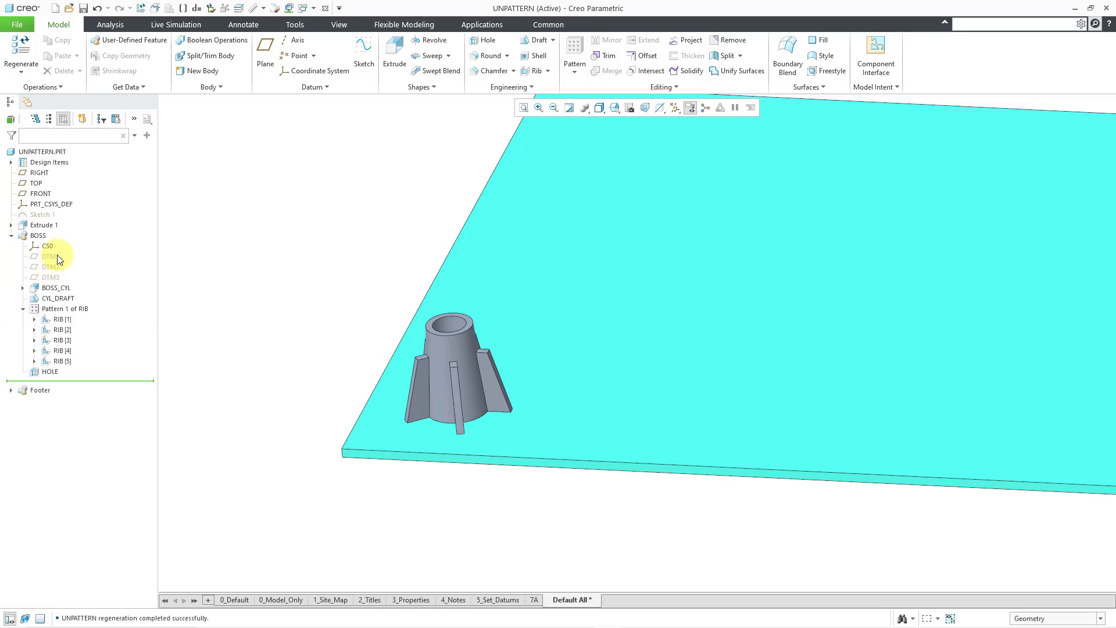
{"action": "left_click", "coordinate": [42, 238]}
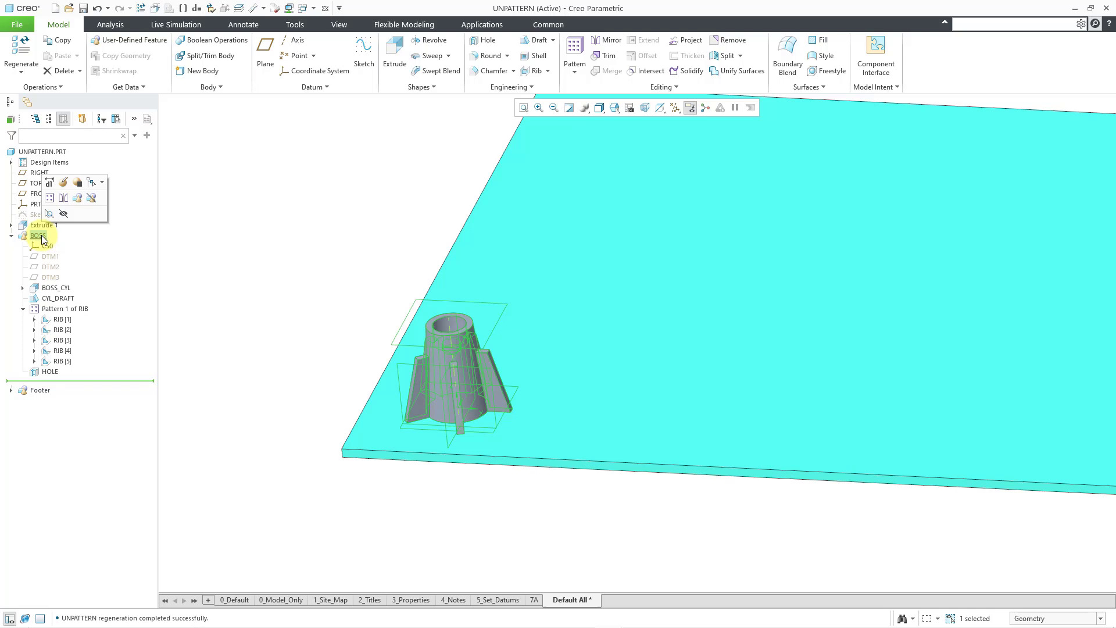
Start a Dimension-type pattern of the BOSS group.
{"action": "left_click", "coordinate": [50, 199]}
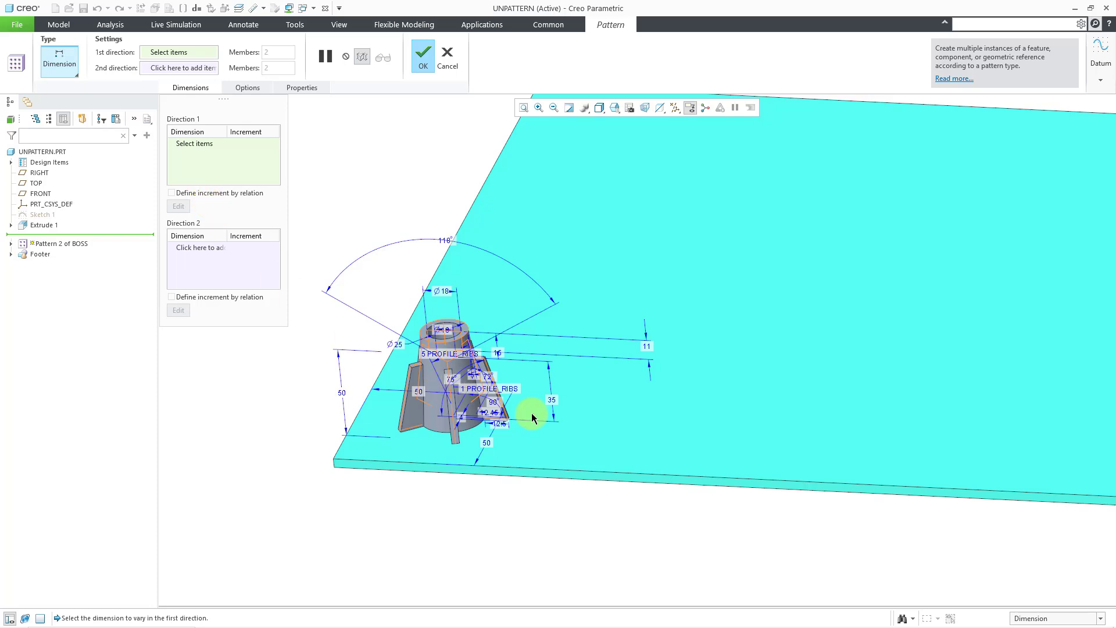
{"action": "scroll", "coordinate": [532, 413], "scroll_direction": "down", "scroll_amount": 1}
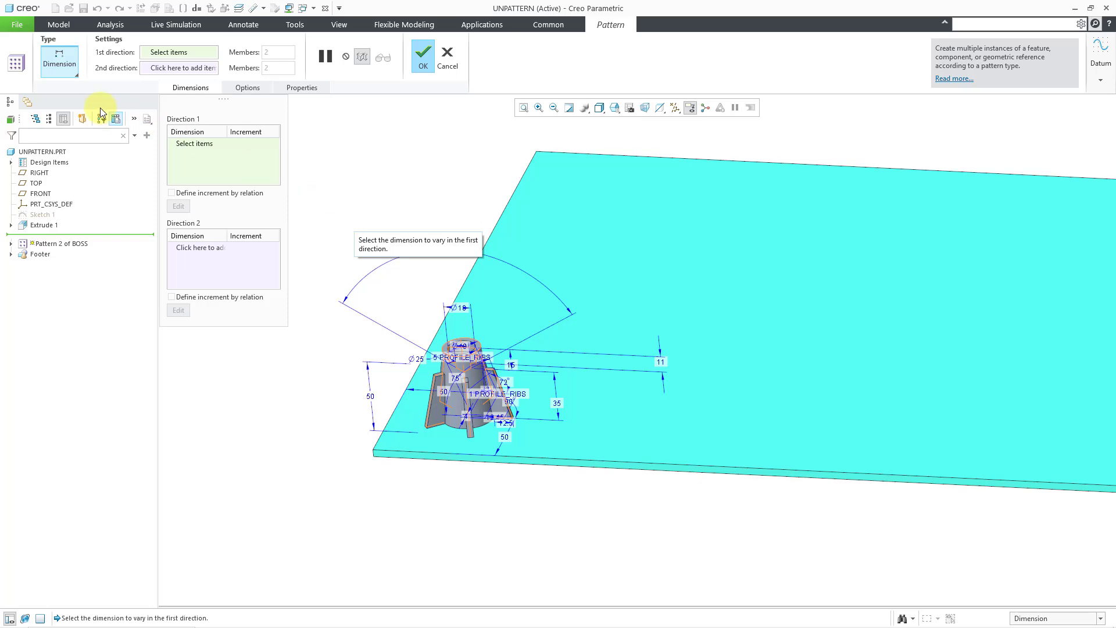
{"action": "left_click", "coordinate": [76, 72]}
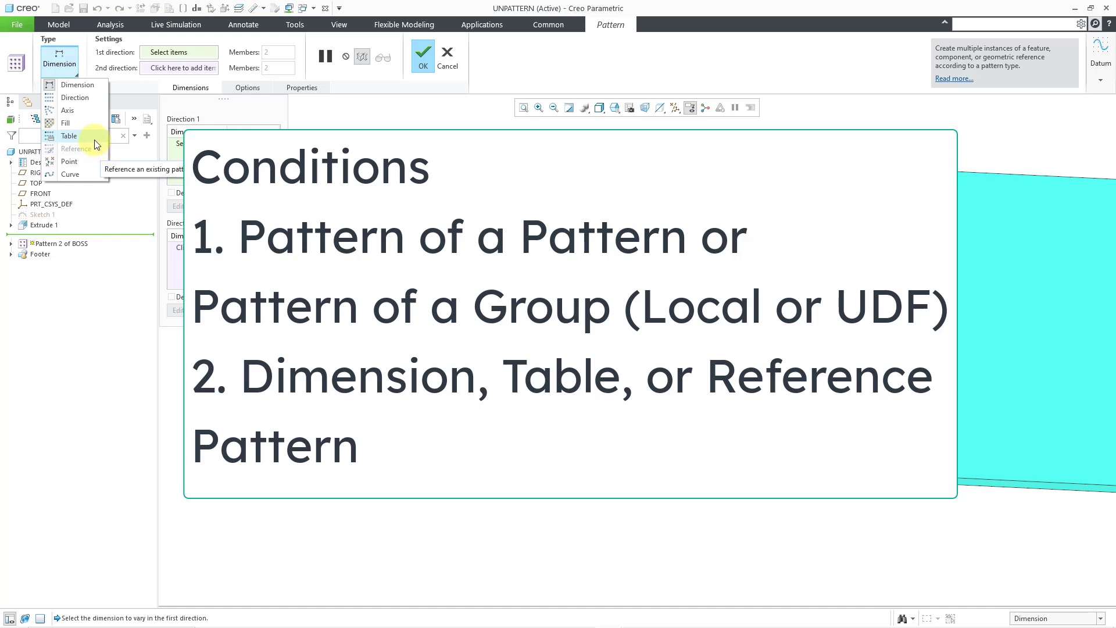
{"action": "left_click", "coordinate": [94, 86]}
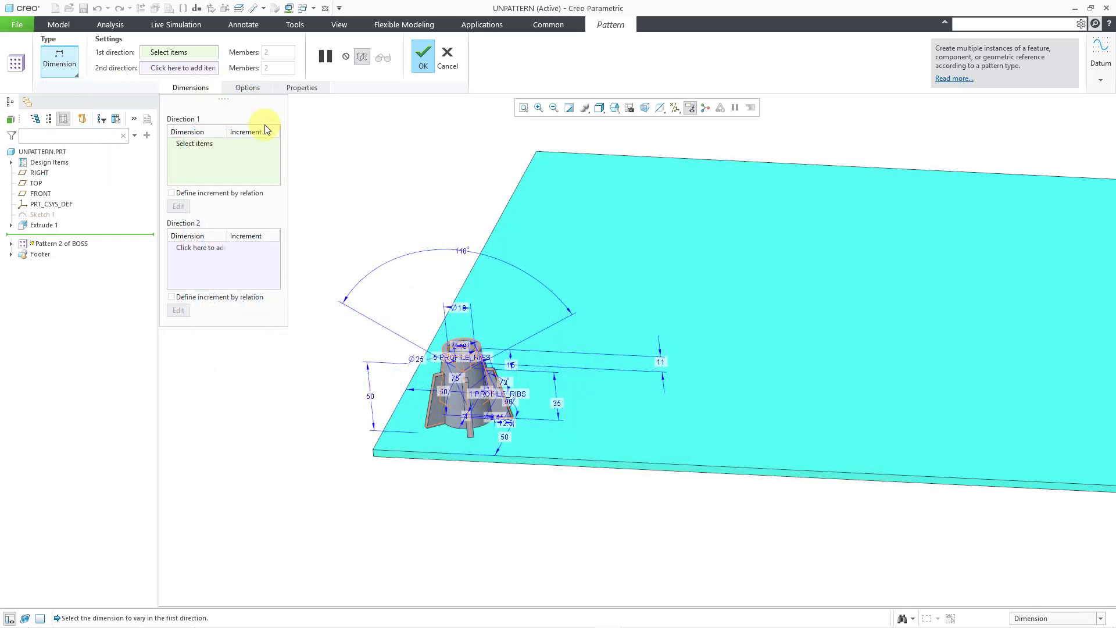
Drive the first direction by the 50 dimension with a 150 increment and 3 members.
{"action": "left_click", "coordinate": [504, 441]}
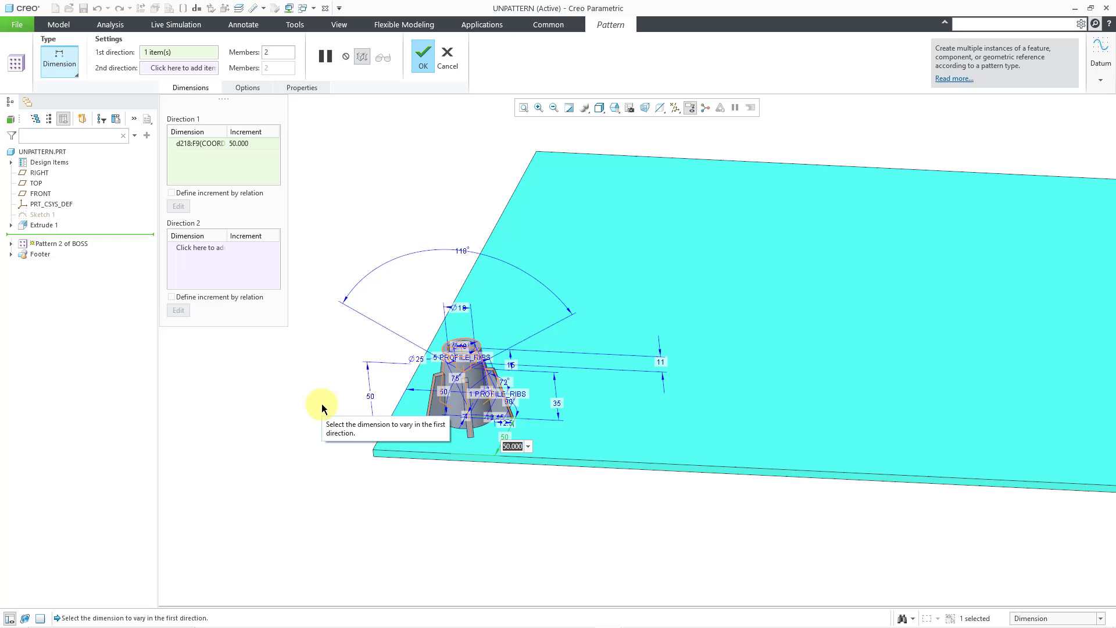
{"action": "type", "text": "150"}
{"action": "key", "text": "Return"}
{"action": "double_click", "coordinate": [271, 52]}
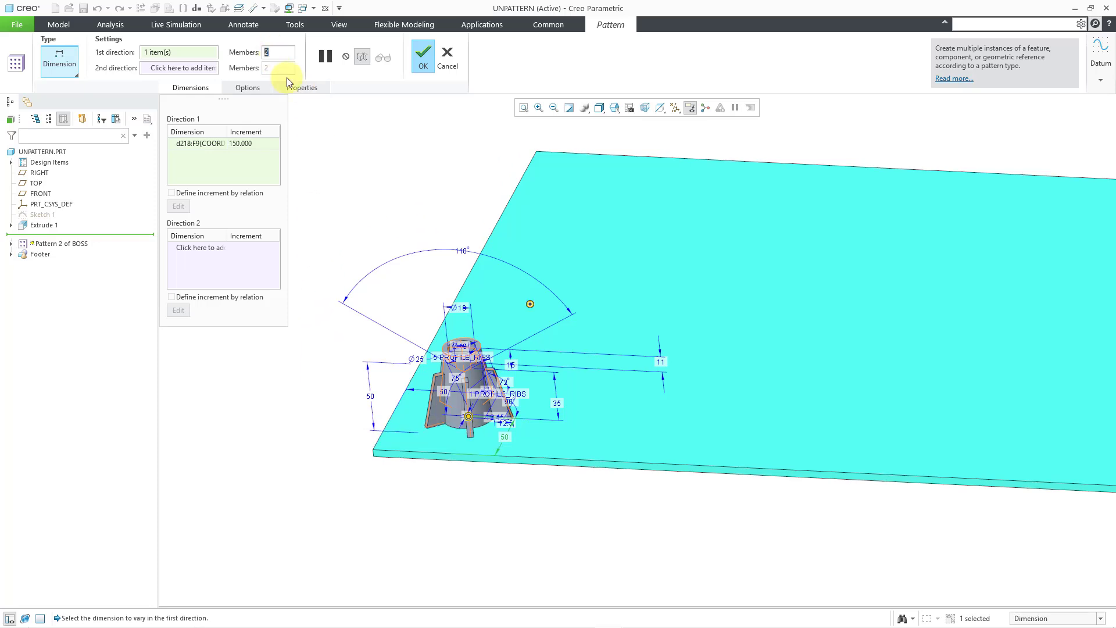
{"action": "type", "text": "3"}
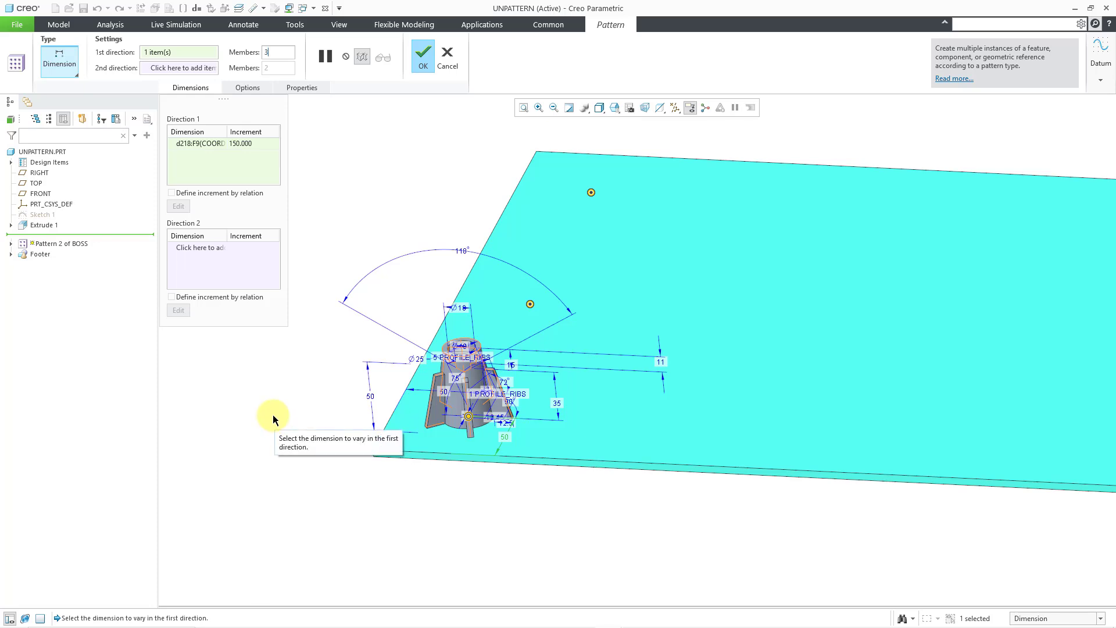
{"action": "scroll", "coordinate": [266, 417], "scroll_direction": "down", "scroll_amount": 1}
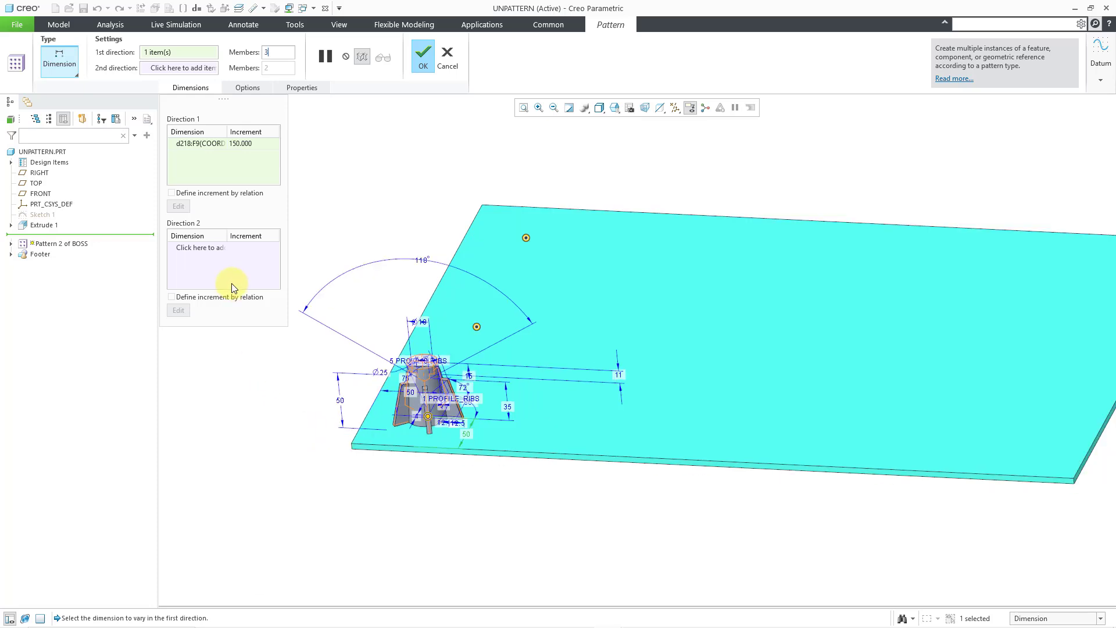
{"action": "left_click", "coordinate": [201, 249]}
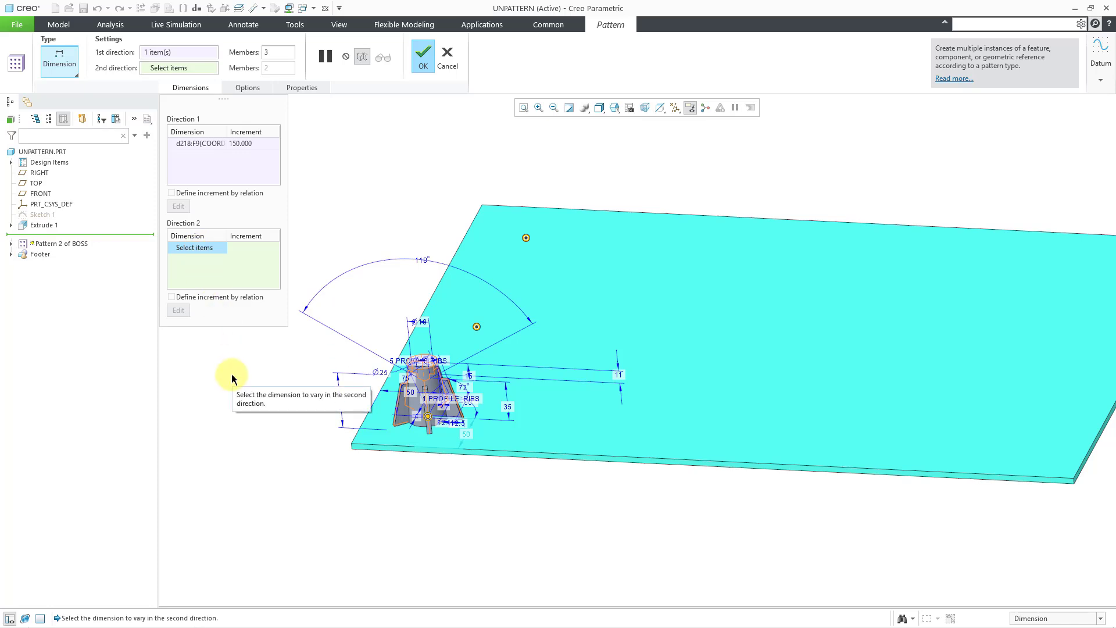
Use the other 50 dimension for direction two with a 250 increment and 3 members, completing the 3×3 pattern.
{"action": "left_click", "coordinate": [411, 396]}
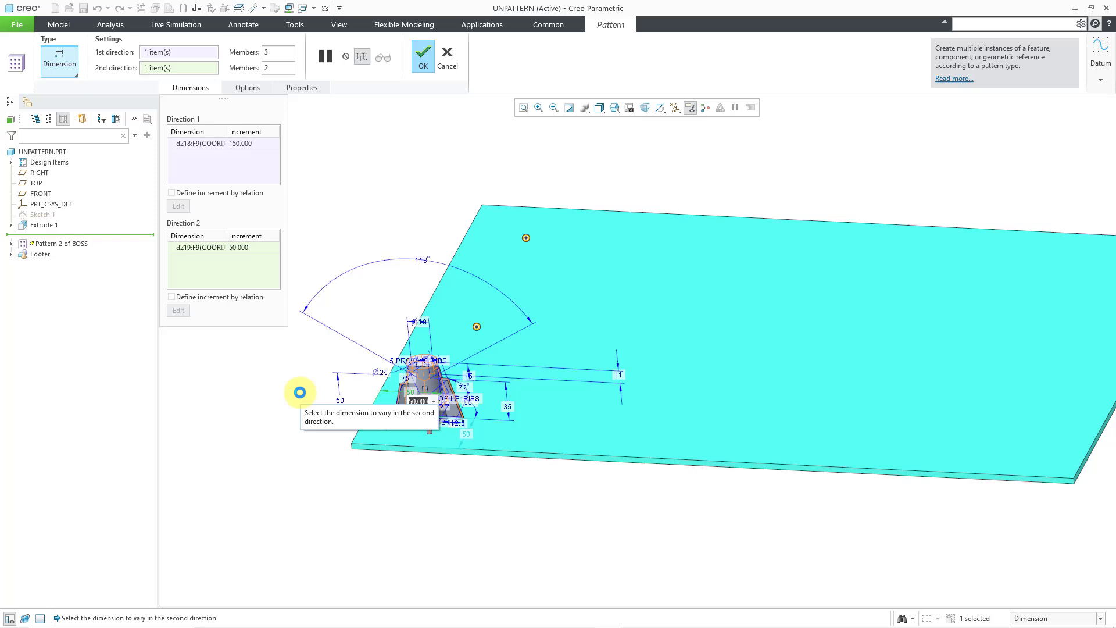
{"action": "type", "text": "250"}
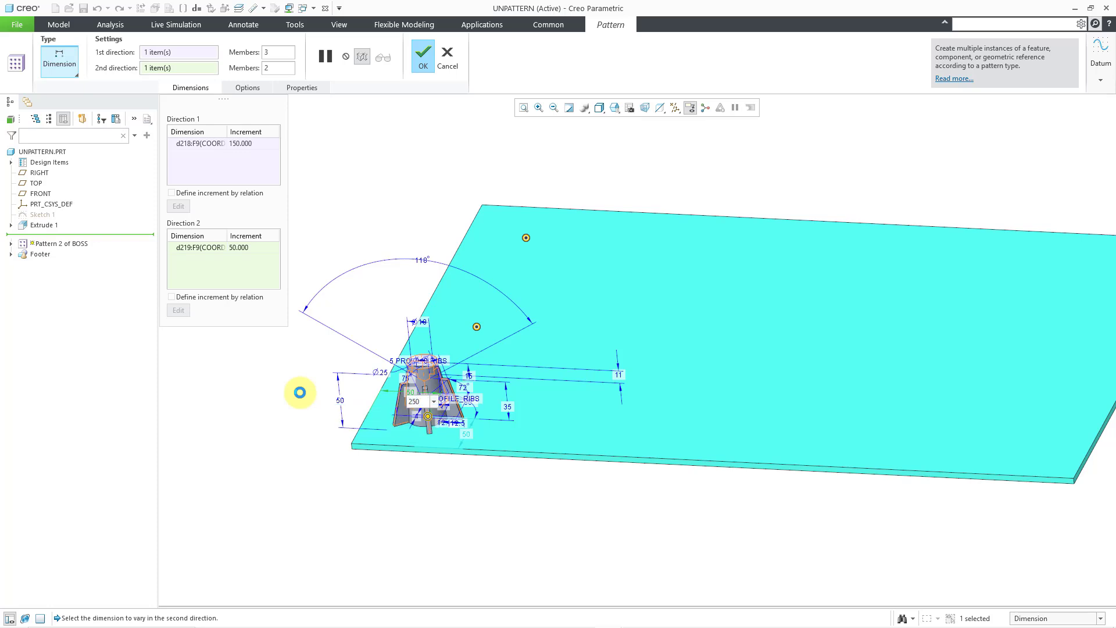
{"action": "key", "text": "Return"}
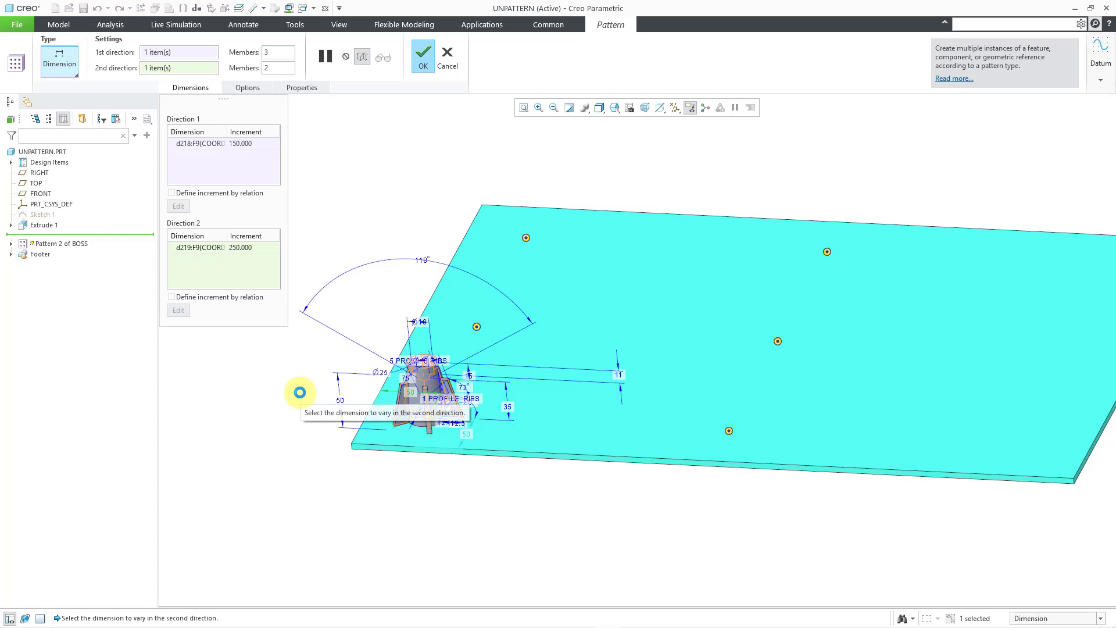
{"action": "double_click", "coordinate": [273, 68]}
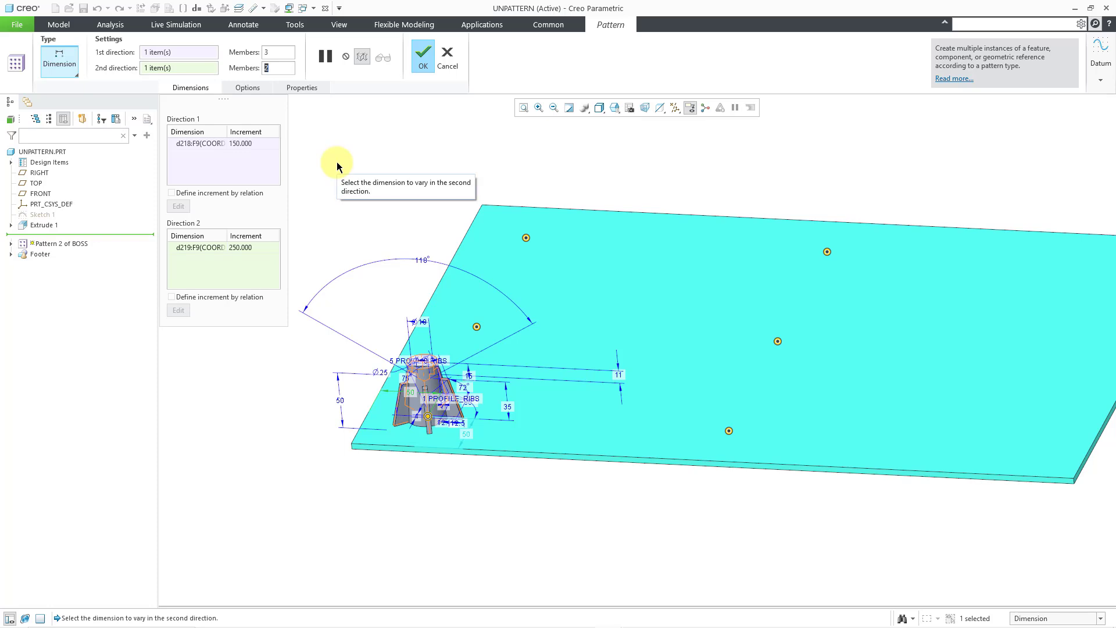
{"action": "type", "text": "3"}
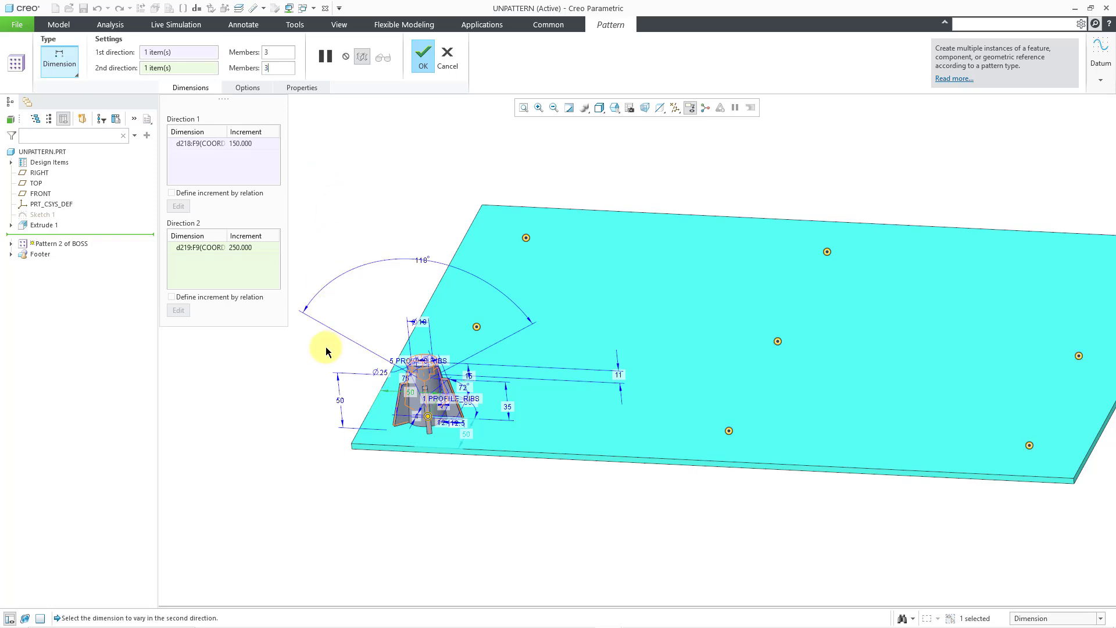
{"action": "scroll", "coordinate": [326, 351], "scroll_direction": "down", "scroll_amount": 1}
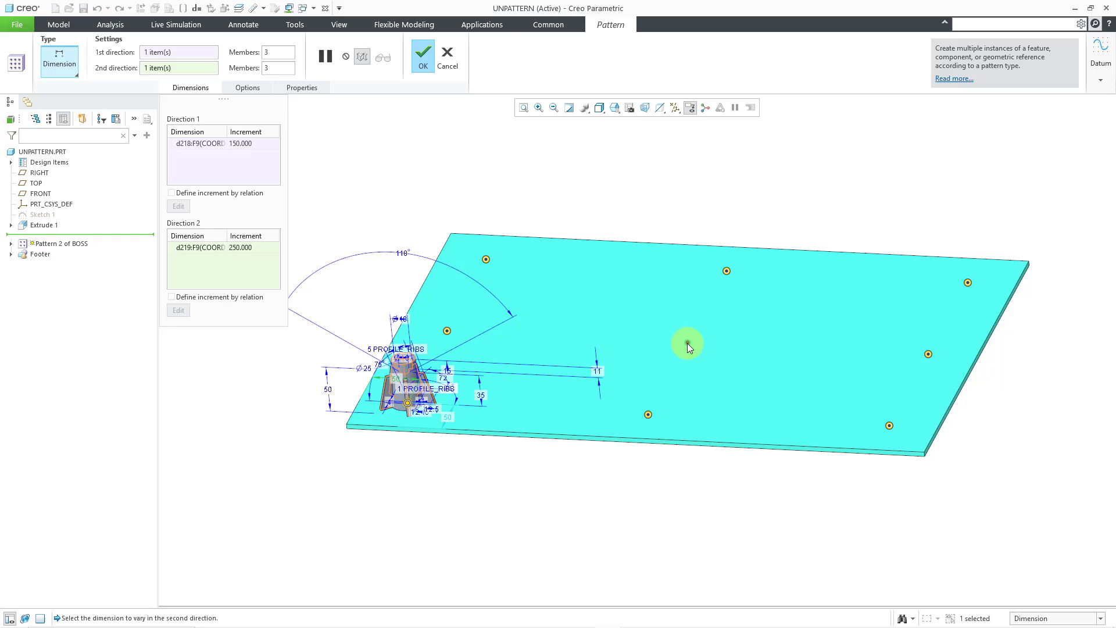
{"action": "left_click", "coordinate": [417, 56]}
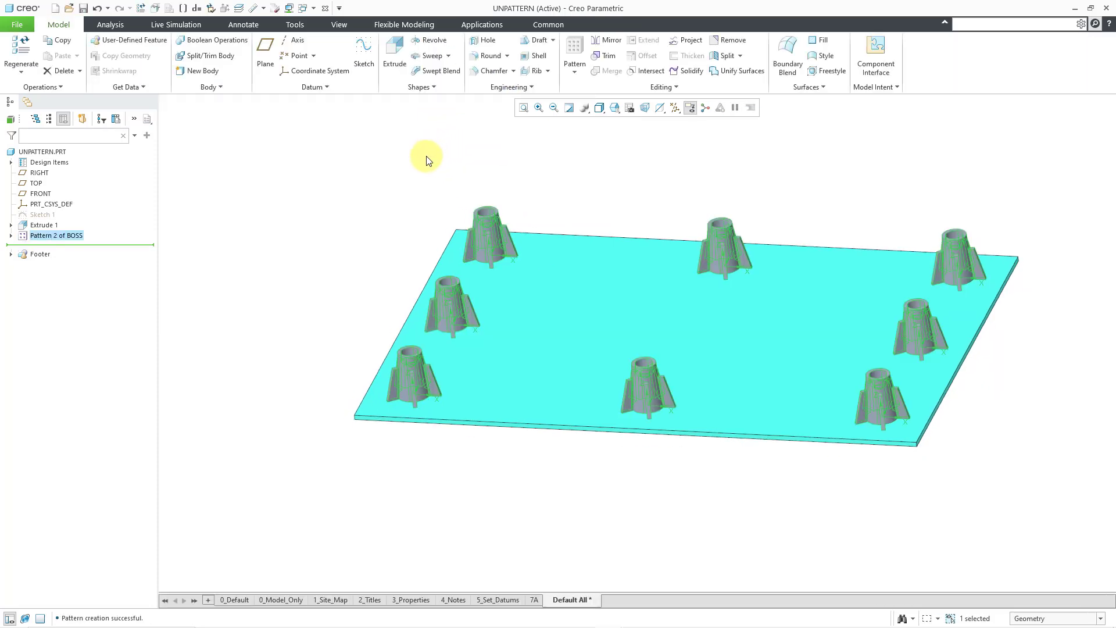
Expand Pattern 2 of BOSS in the model tree and bring up its context menu.
{"action": "left_click", "coordinate": [361, 199]}
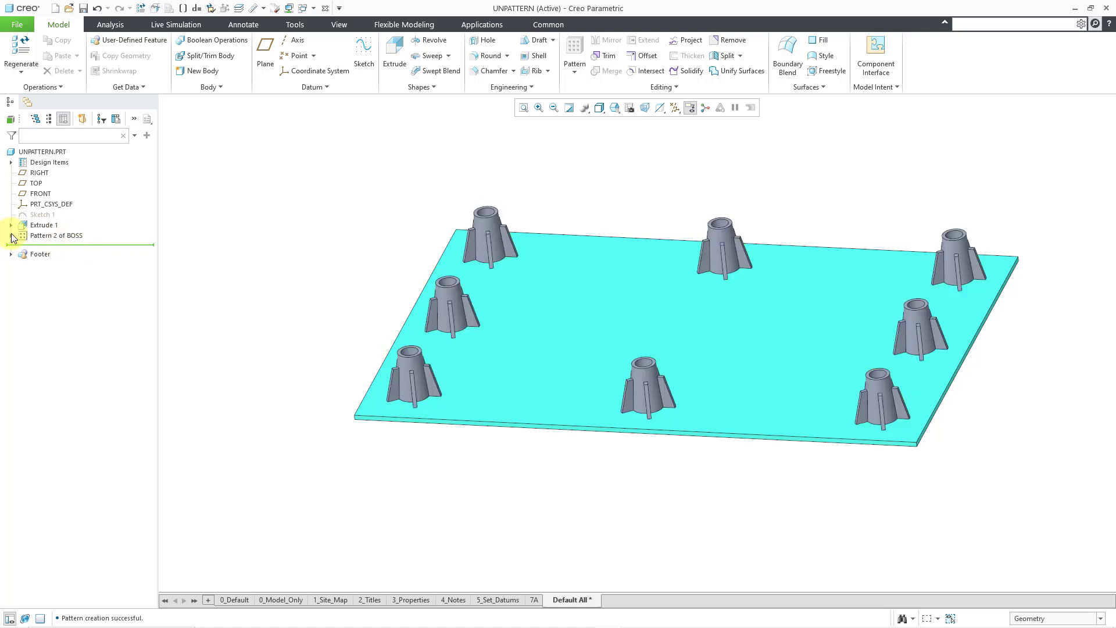
{"action": "left_click", "coordinate": [11, 236]}
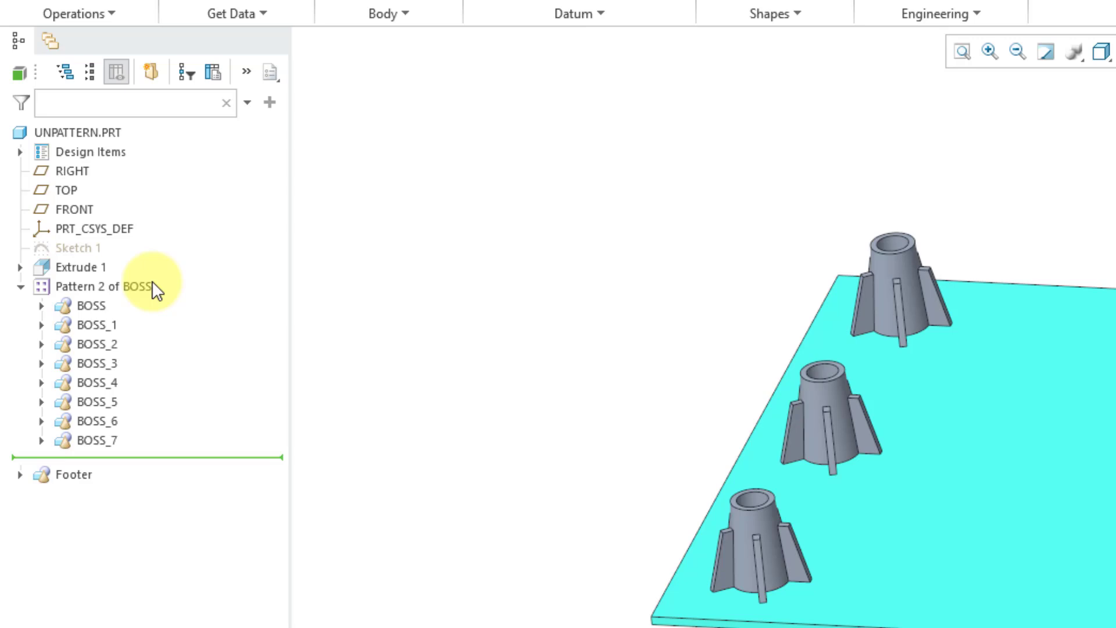
{"action": "left_click", "coordinate": [137, 285]}
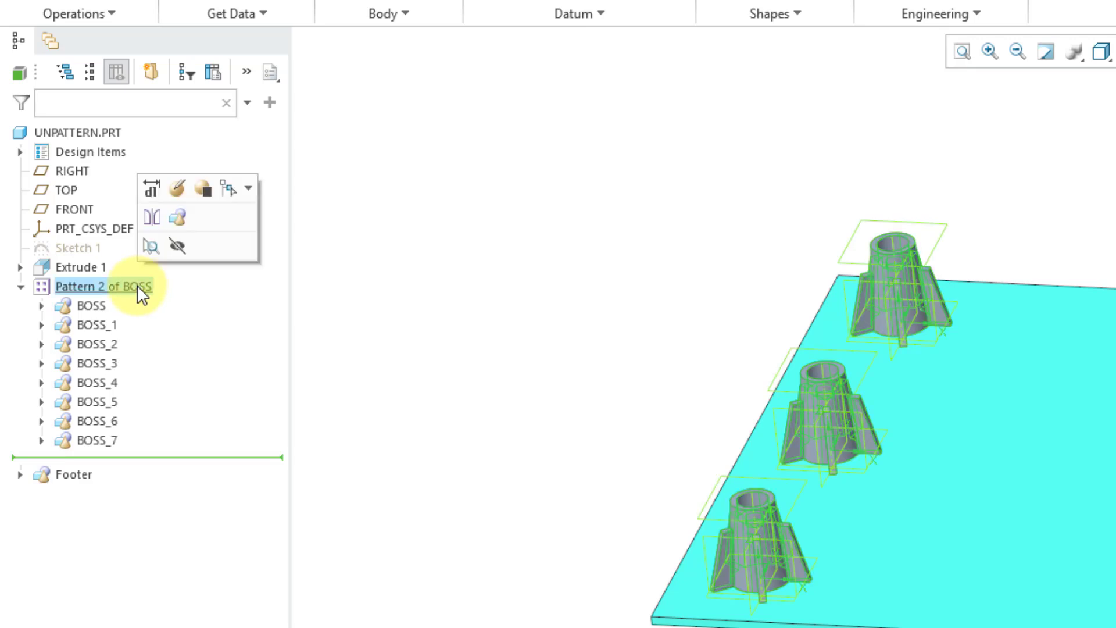
{"action": "right_click", "coordinate": [137, 286]}
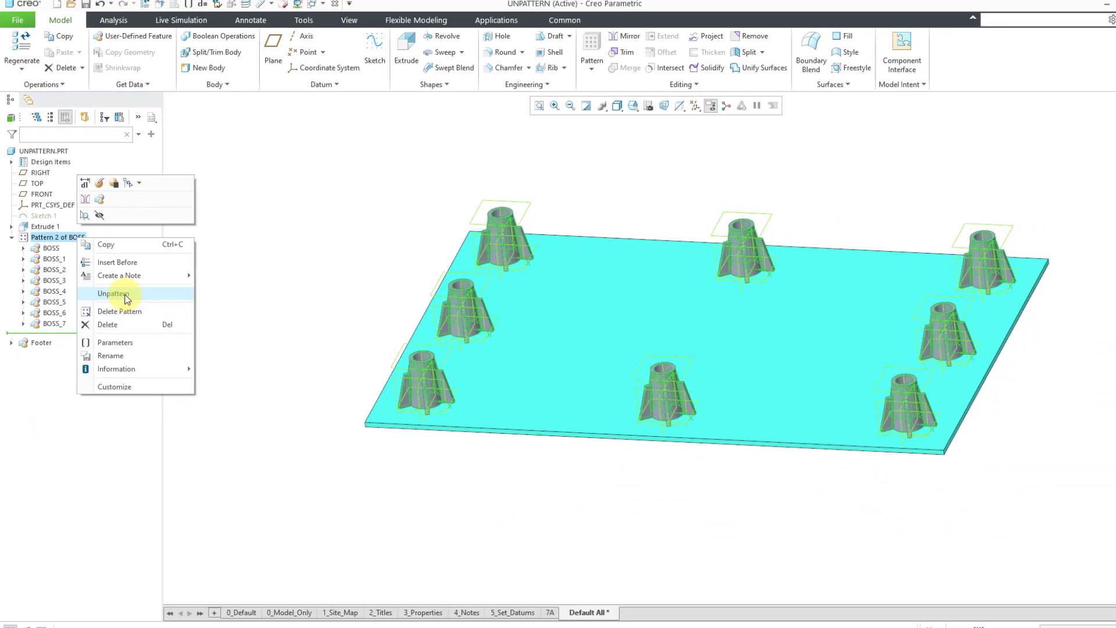
Unpattern Pattern 2 of BOSS into independent BOSS features.
{"action": "left_click", "coordinate": [284, 388]}
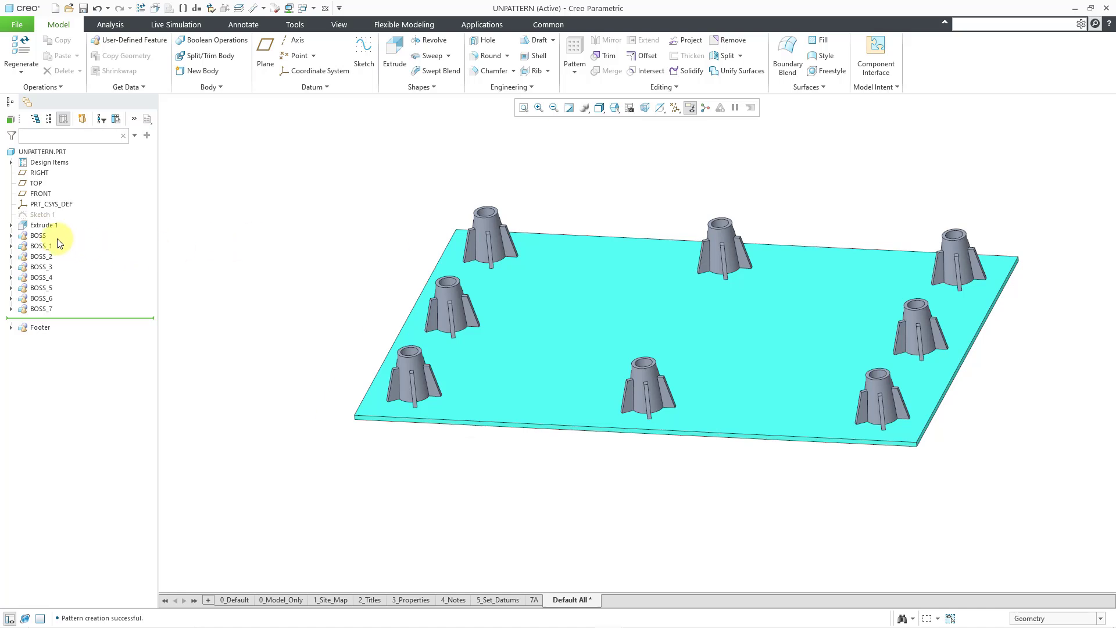
{"action": "left_click", "coordinate": [43, 238]}
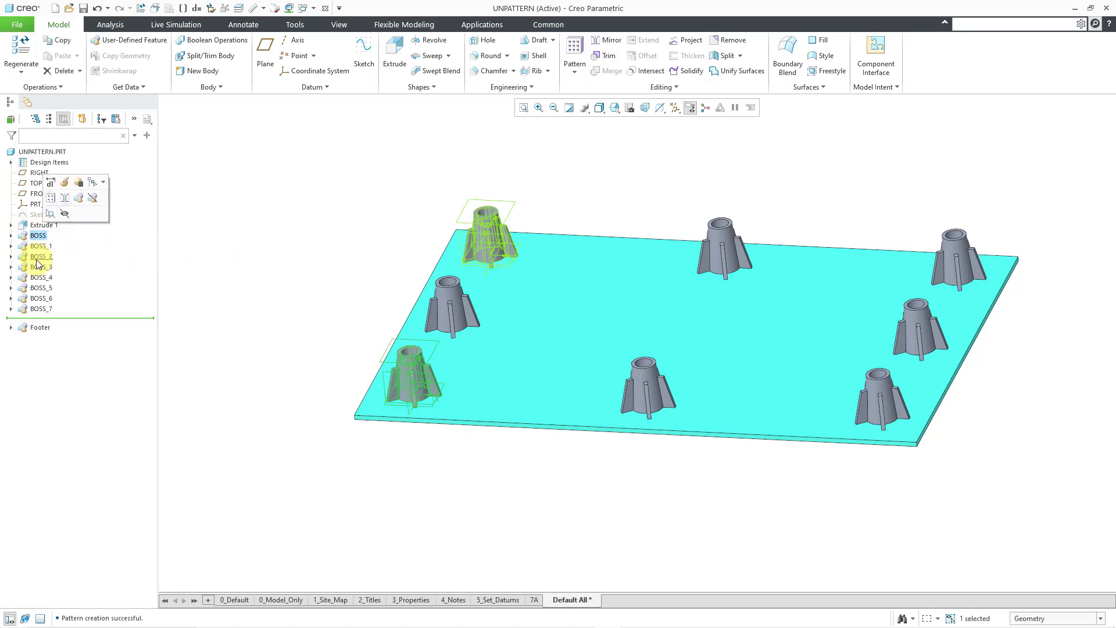
{"action": "left_click", "coordinate": [218, 246]}
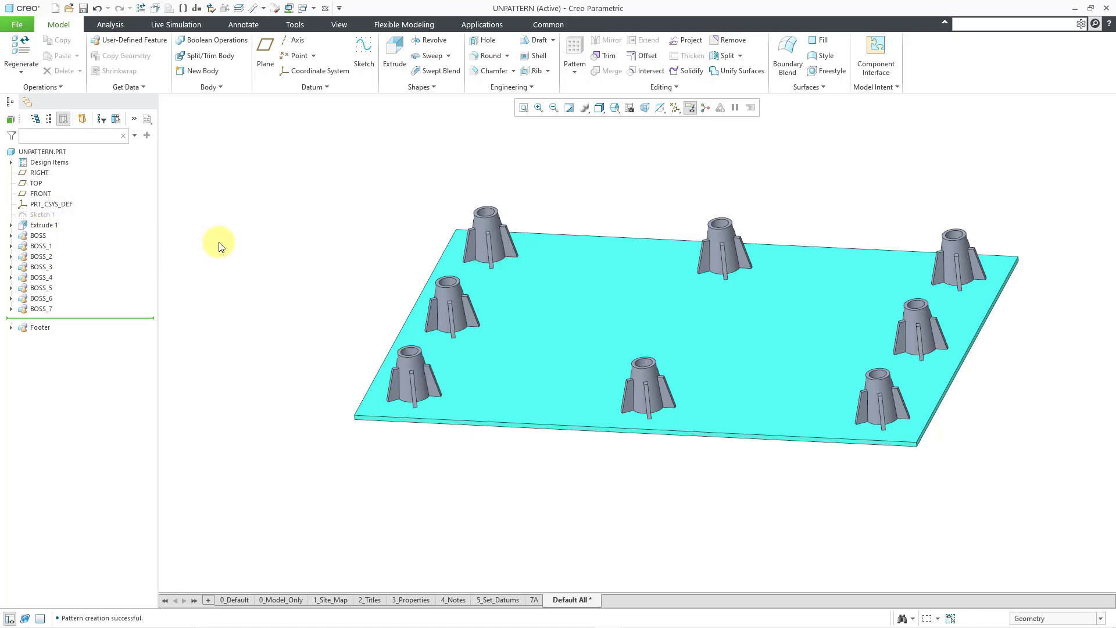
Suppress BOSS_3 and then resume it to confirm it works on its own.
{"action": "left_click", "coordinate": [50, 266]}
{"action": "left_click", "coordinate": [100, 230]}
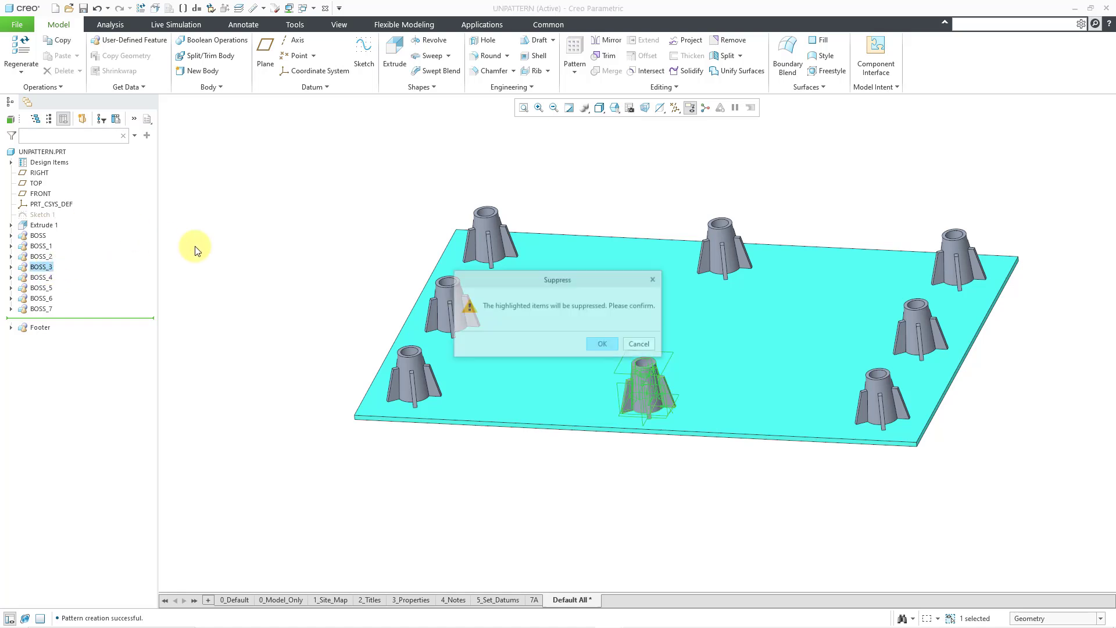
{"action": "left_click", "coordinate": [604, 344]}
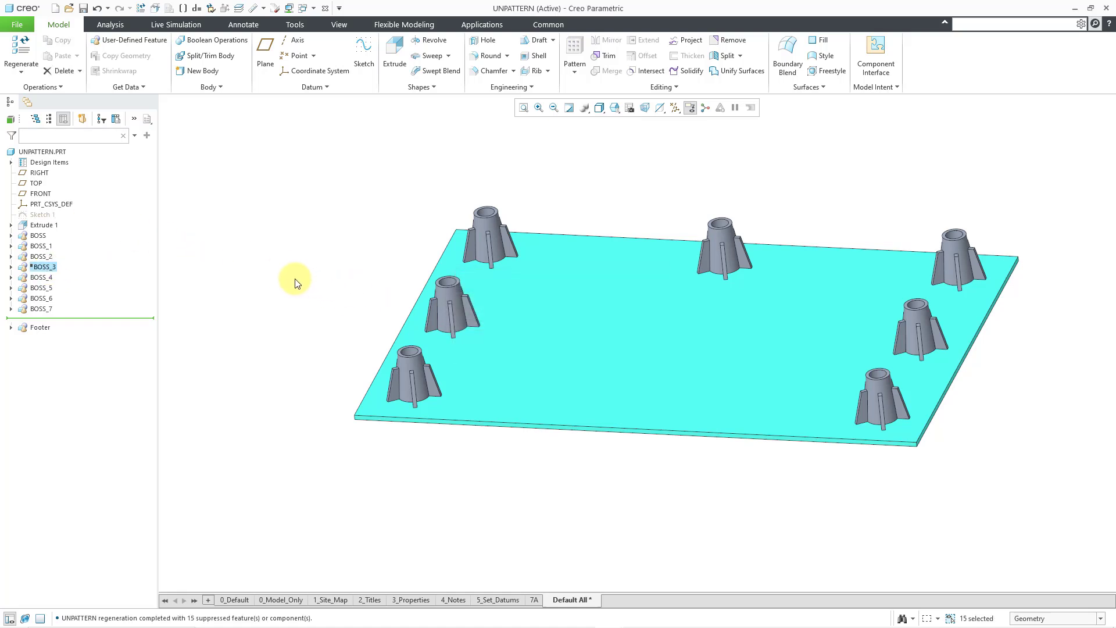
{"action": "right_click", "coordinate": [47, 269]}
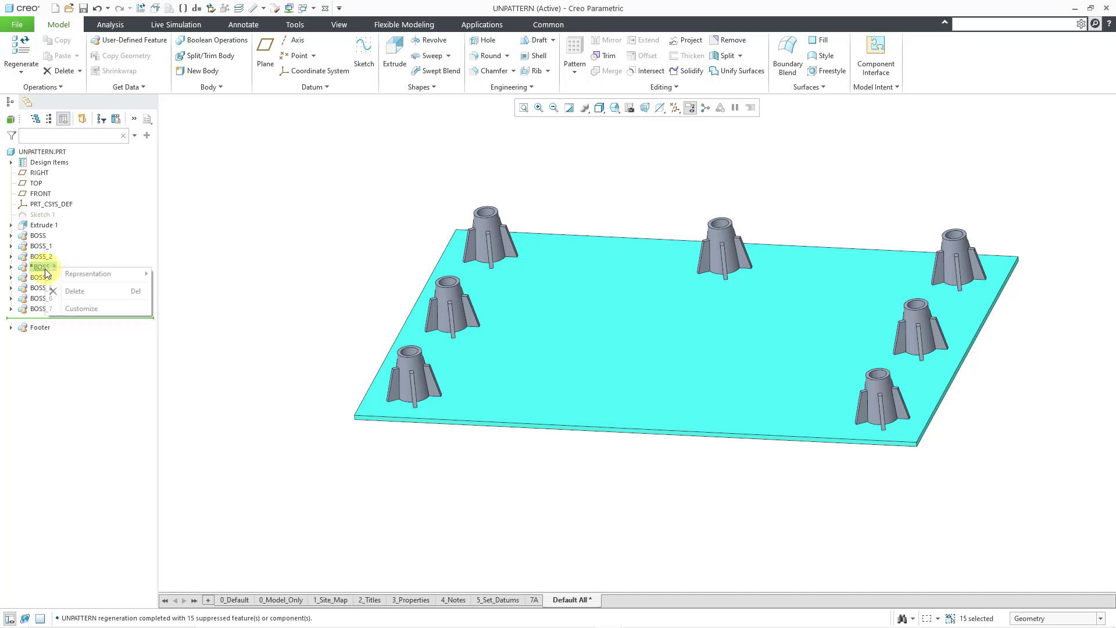
{"action": "left_click", "coordinate": [52, 229]}
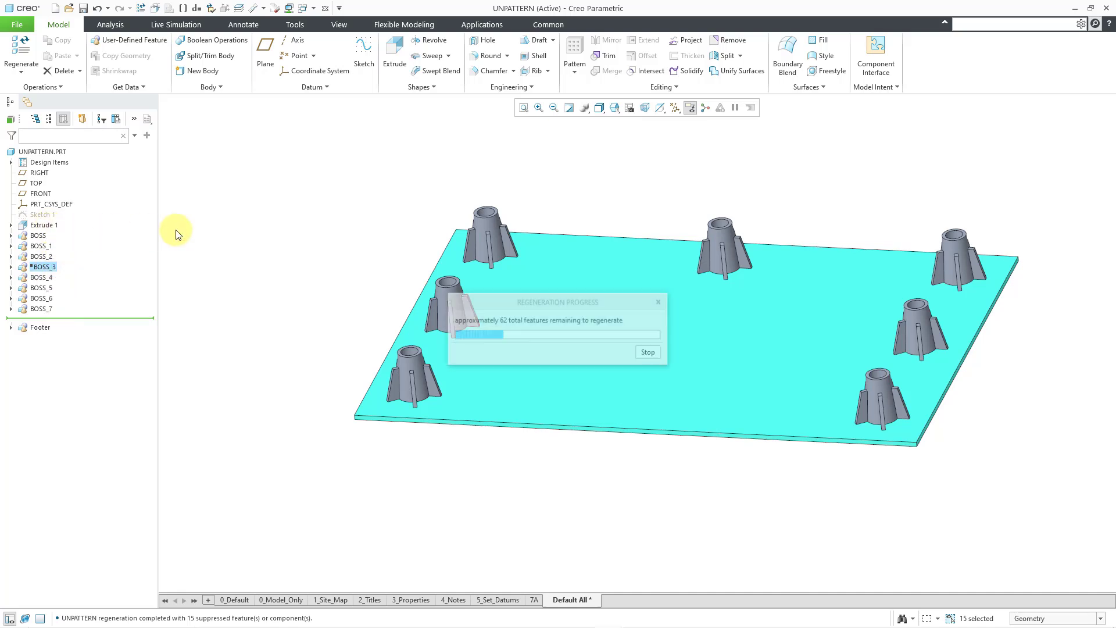
{"action": "left_click", "coordinate": [232, 238]}
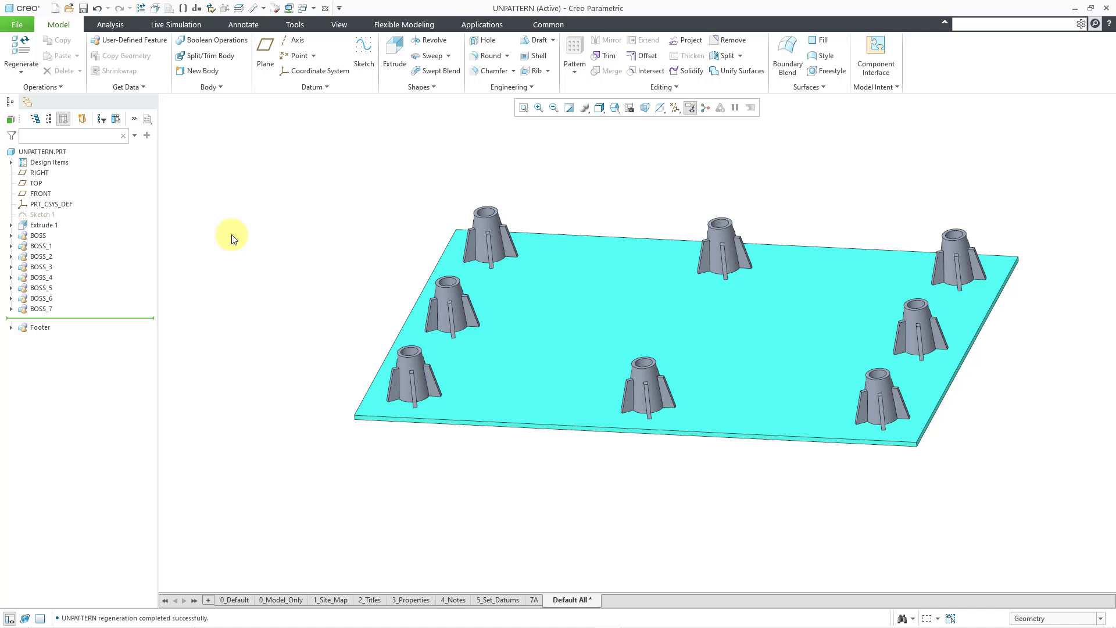